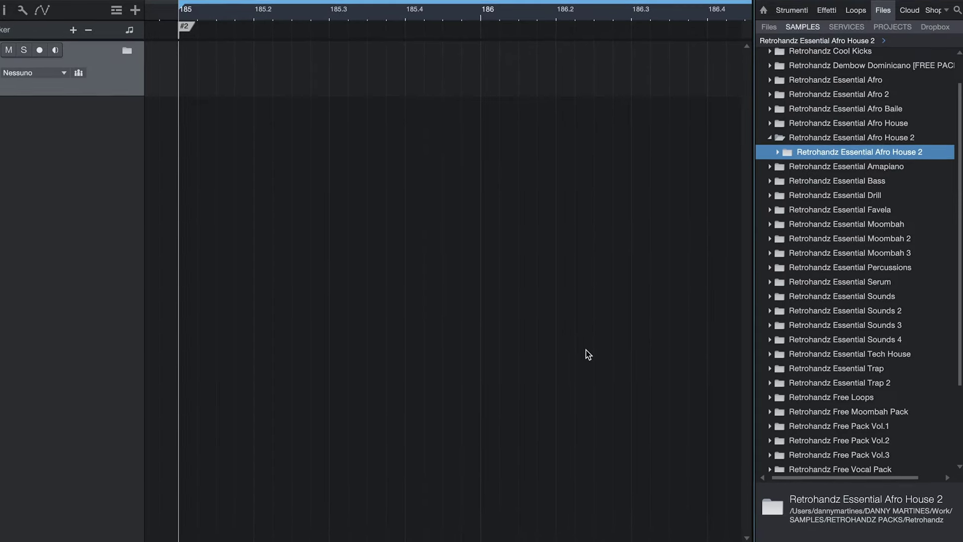
# Browse to the Kicks folder in the Retrohandz Essential Afro House 2 drum one shots and audition the samples through Kick 05.
pyautogui.doubleClick(878, 138)
pyautogui.doubleClick(878, 153)
pyautogui.doubleClick(868, 213)
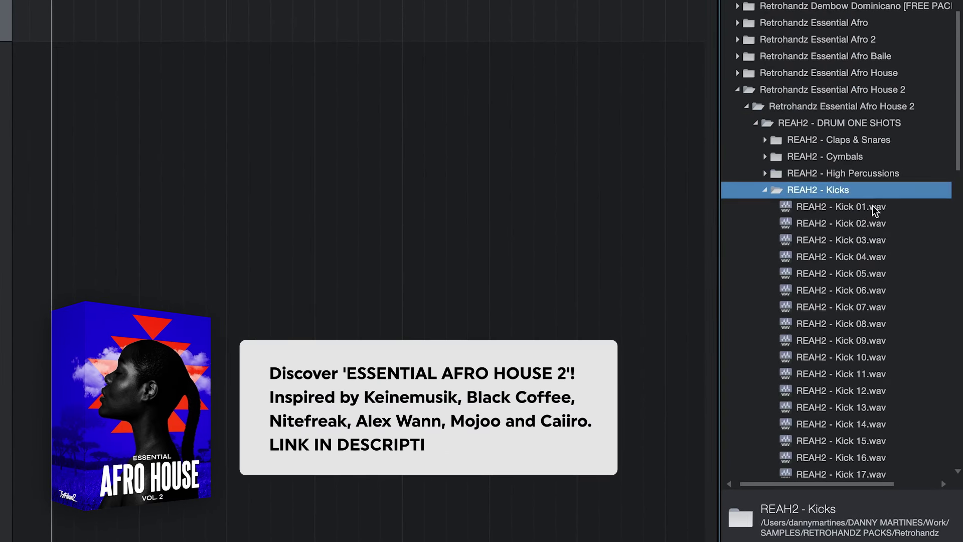
pyautogui.click(882, 228)
pyautogui.press('Down')
pyautogui.press('Down')
pyautogui.press('Down')
pyautogui.press('Down')
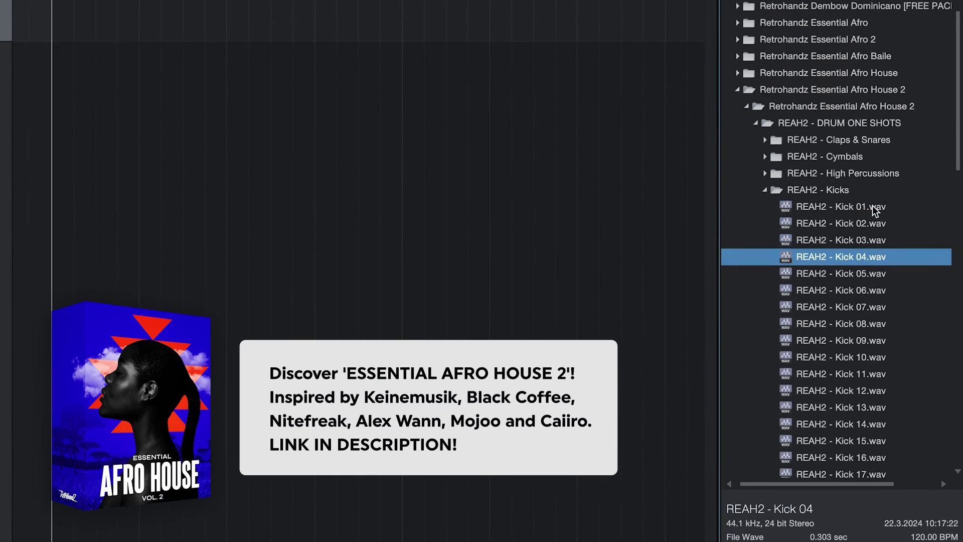
pyautogui.press('Down')
pyautogui.press('Up')
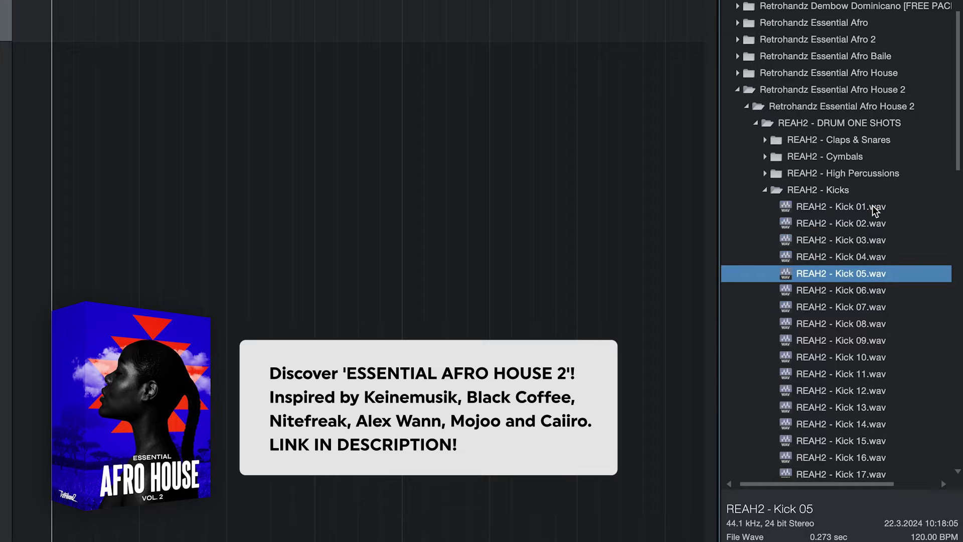
# Place Kick 05 on a new track at bar 185 and duplicate it on every beat through bar 186.
pyautogui.moveTo(846, 275); pyautogui.dragTo(88, 103)
pyautogui.moveTo(80, 86); pyautogui.dragTo(167, 86)
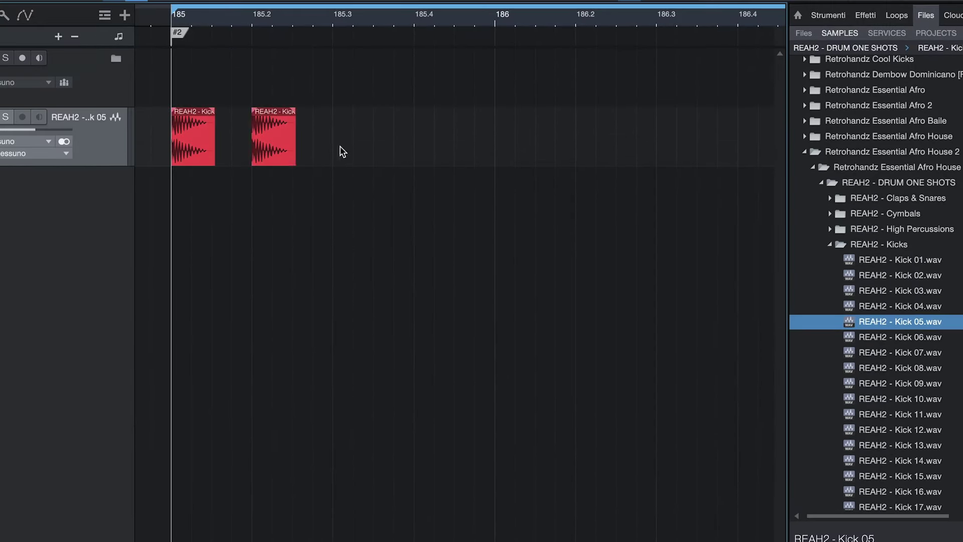
pyautogui.press('d')
pyautogui.press('F5')
pyautogui.click(447, 223)
pyautogui.hscroll(-1, 451, 225)
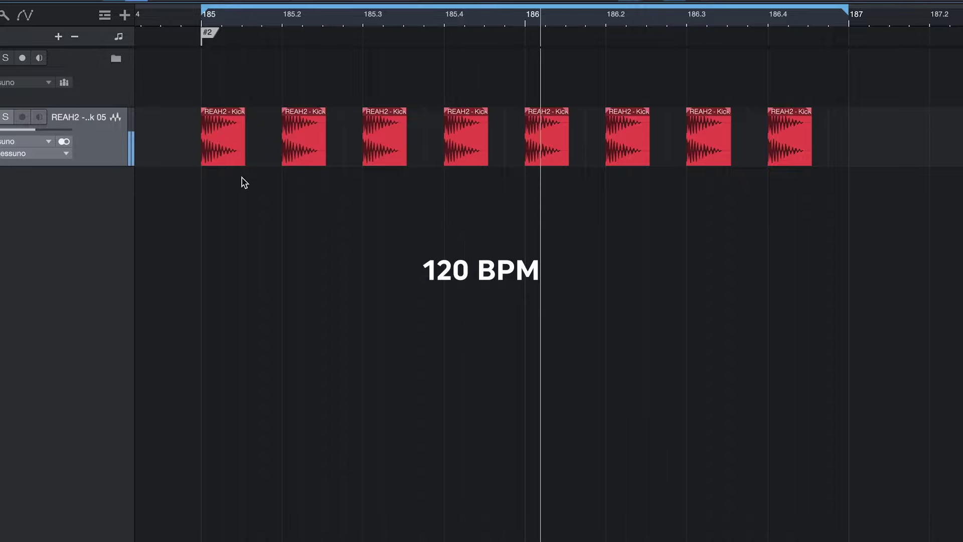
# Insert OTT on the Kick 05 track with its depth at 19 % and lower its output gain.
pyautogui.press('F4')
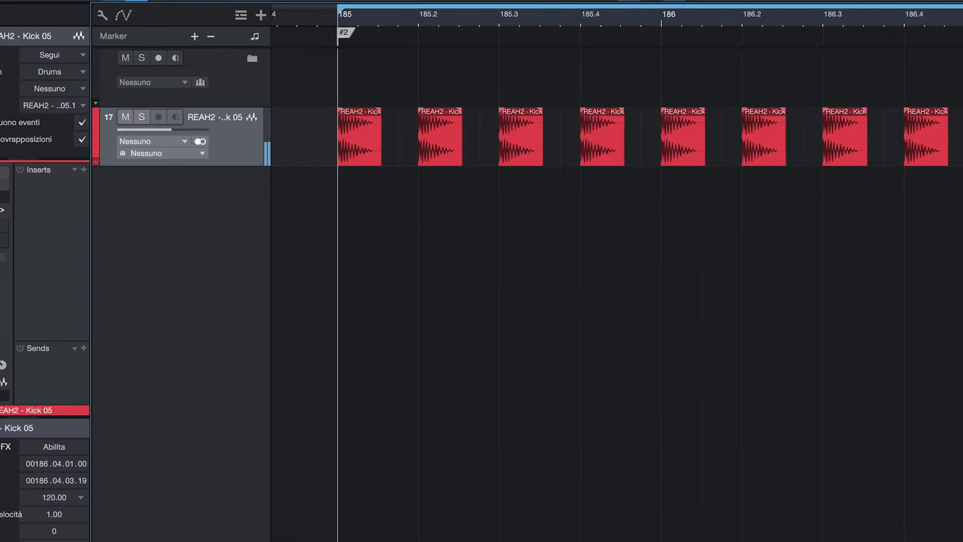
pyautogui.click(84, 169)
pyautogui.write('ot')
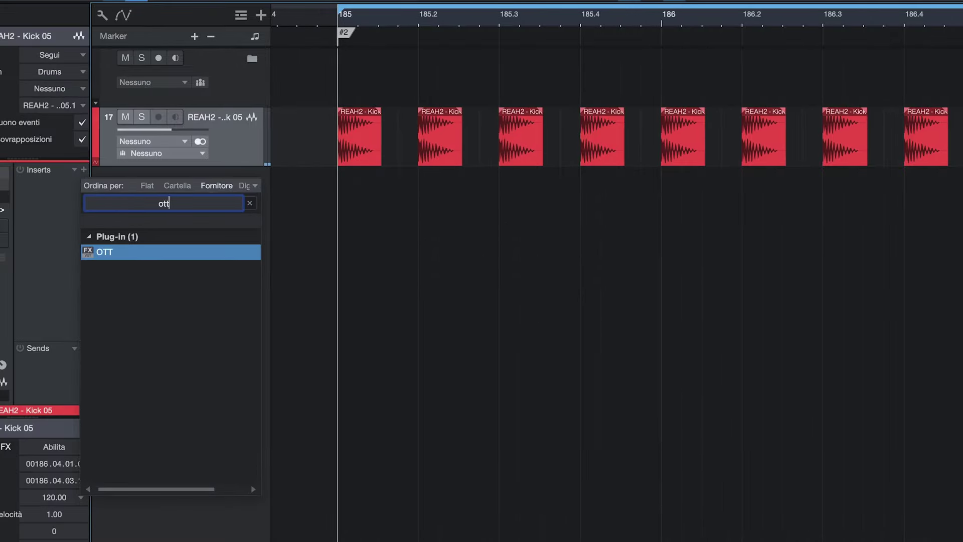
pyautogui.write('t')
pyautogui.press('Return')
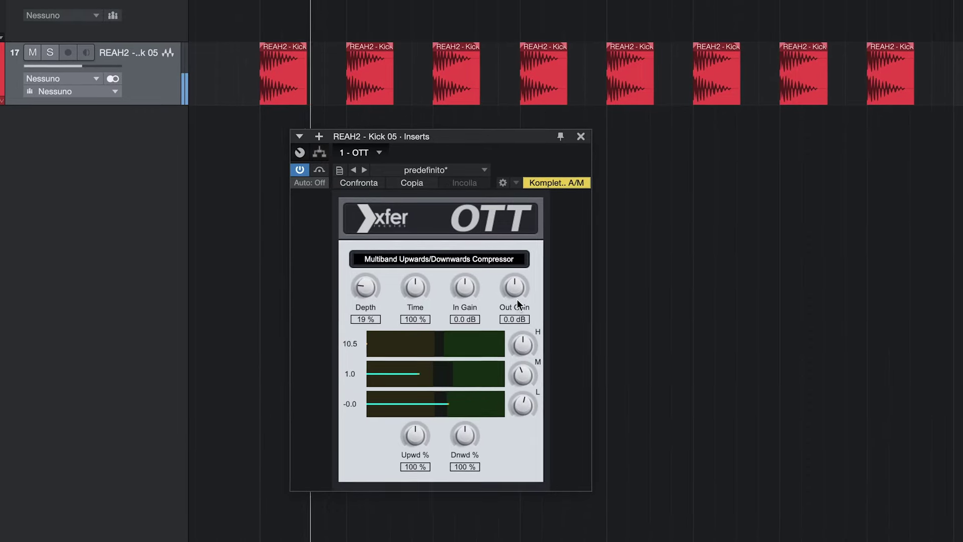
pyautogui.moveTo(513, 292); pyautogui.dragTo(513, 306)
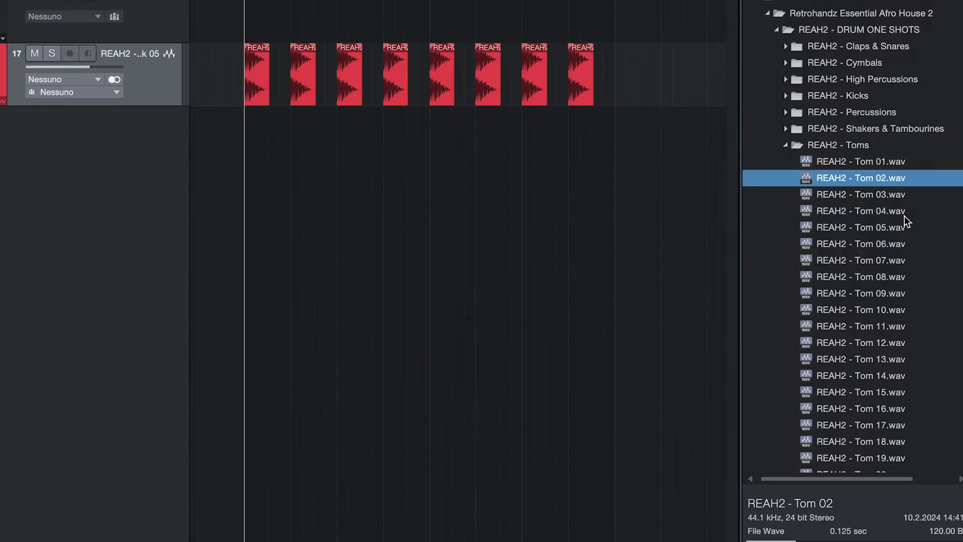
# Audition the tom samples from Tom 02 to Tom 08 and select Tom 07.
pyautogui.press('Down')
pyautogui.press('Down')
pyautogui.press('Down')
pyautogui.press('Down')
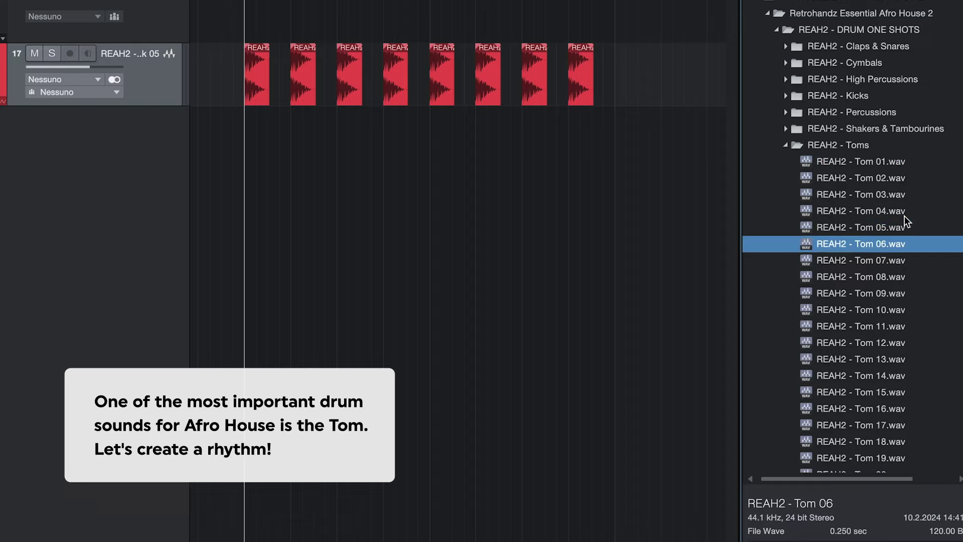
pyautogui.press('Down')
pyautogui.press('Down')
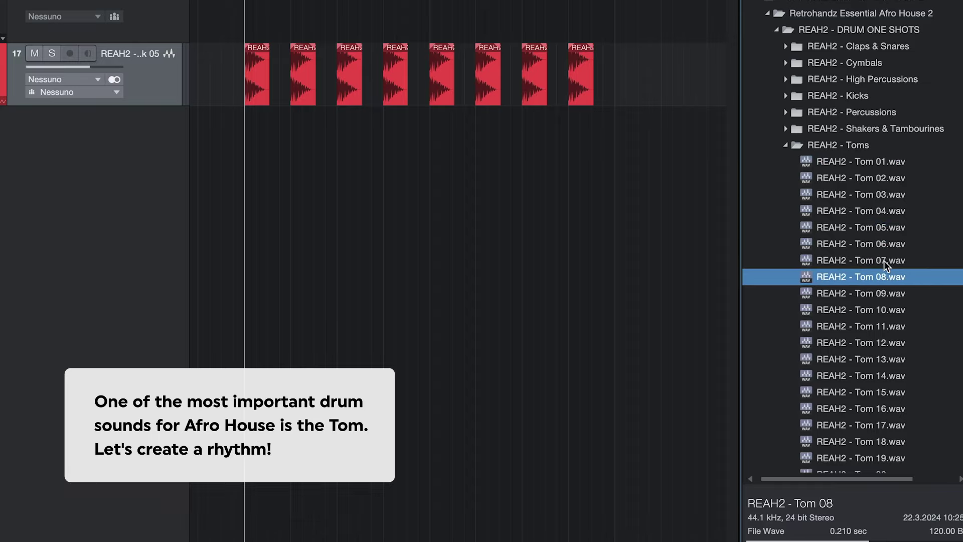
pyautogui.click(884, 260)
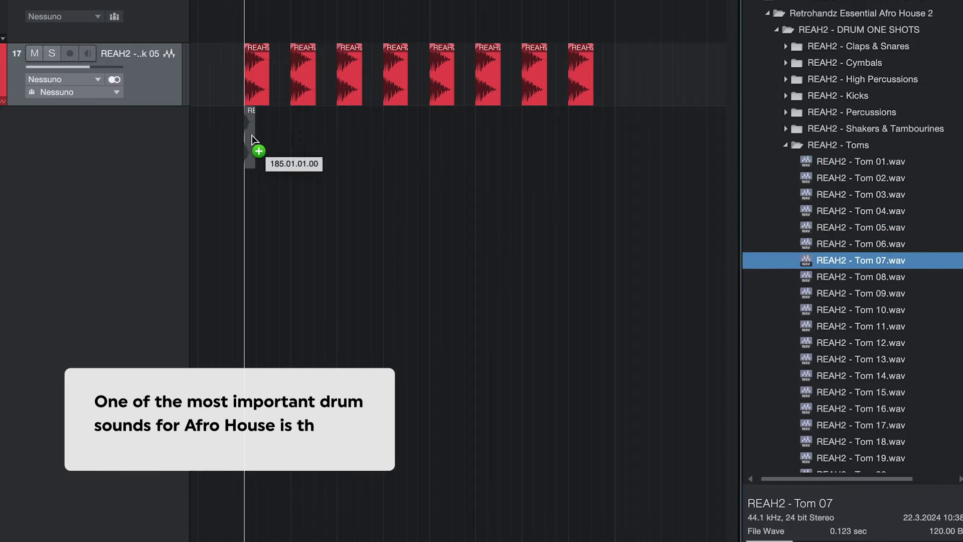
# Place Tom 07 on a new track below the kicks and copy it into a six-hit offbeat pattern across bar 185.
pyautogui.moveTo(251, 139); pyautogui.dragTo(251, 141)
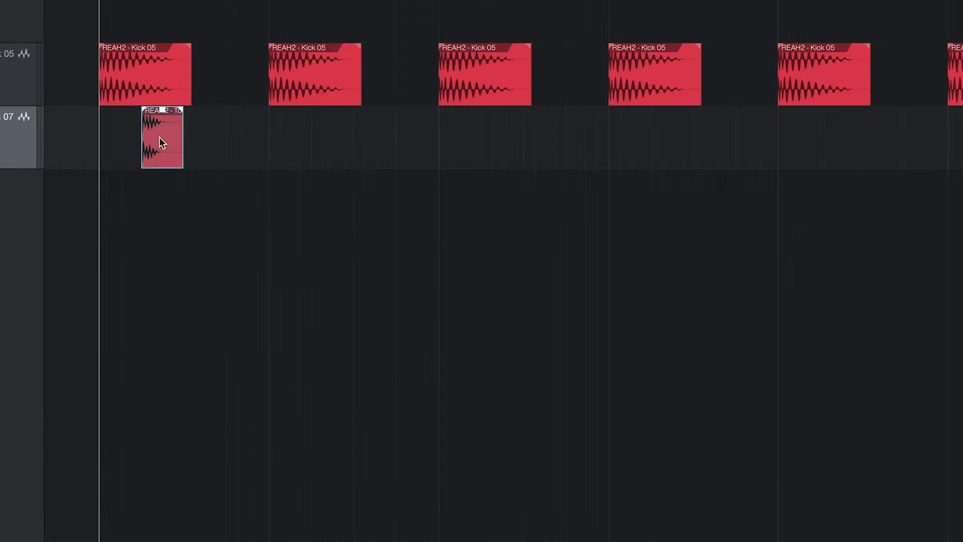
pyautogui.moveTo(158, 145); pyautogui.dragTo(419, 193)
pyautogui.press('space')
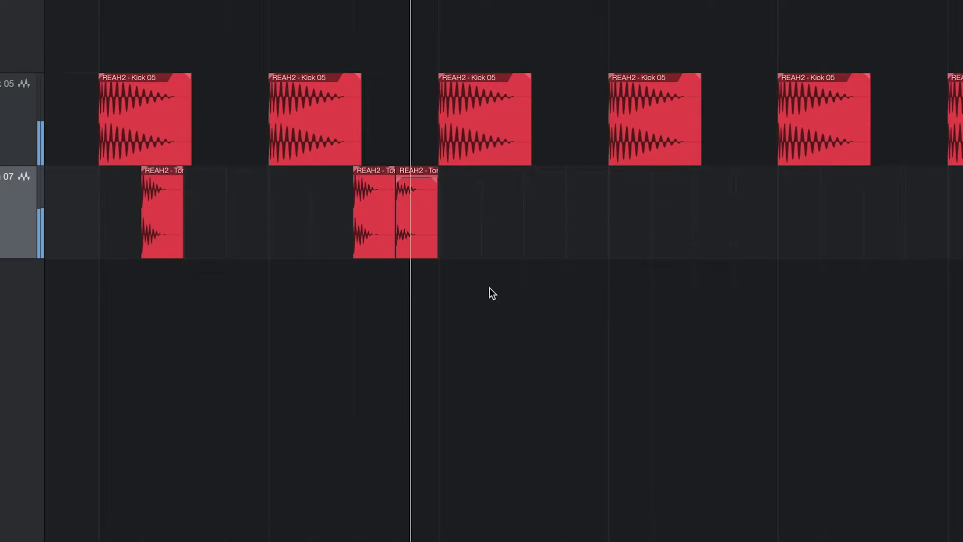
pyautogui.press('space')
pyautogui.press('d')
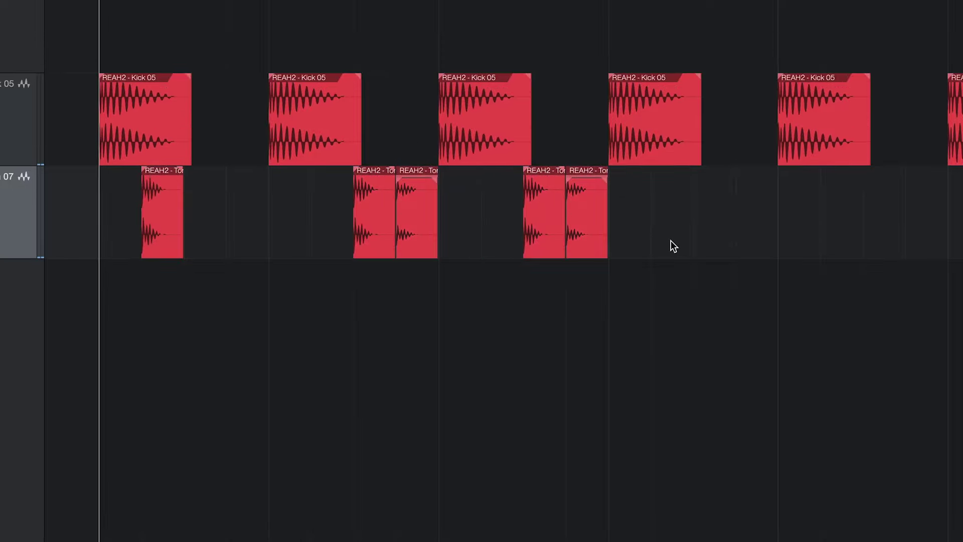
pyautogui.moveTo(527, 221); pyautogui.dragTo(656, 222)
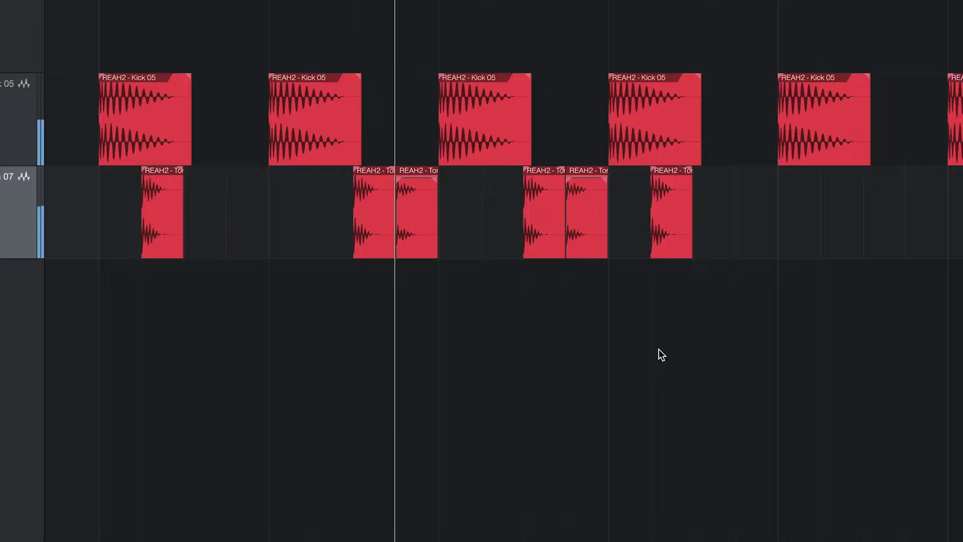
pyautogui.press('space')
# Duplicate the tom pattern from bar 185 into bar 186 and play back the loop.
pyautogui.moveTo(737, 223); pyautogui.dragTo(143, 220)
pyautogui.press('d')
pyautogui.scroll(-2, 276, 282)
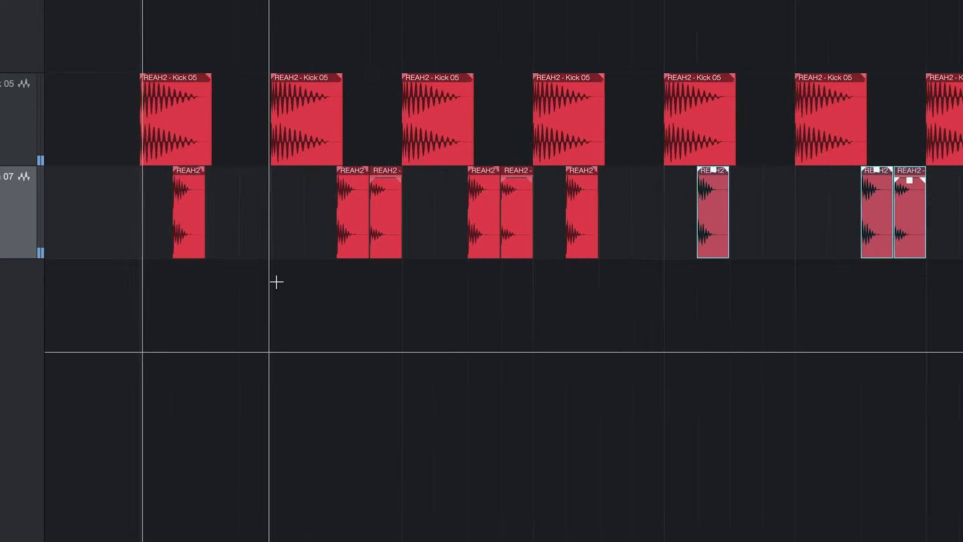
pyautogui.scroll(-2, 276, 282)
pyautogui.press('space')
pyautogui.click(369, 313)
pyautogui.hscroll(1, 369, 315)
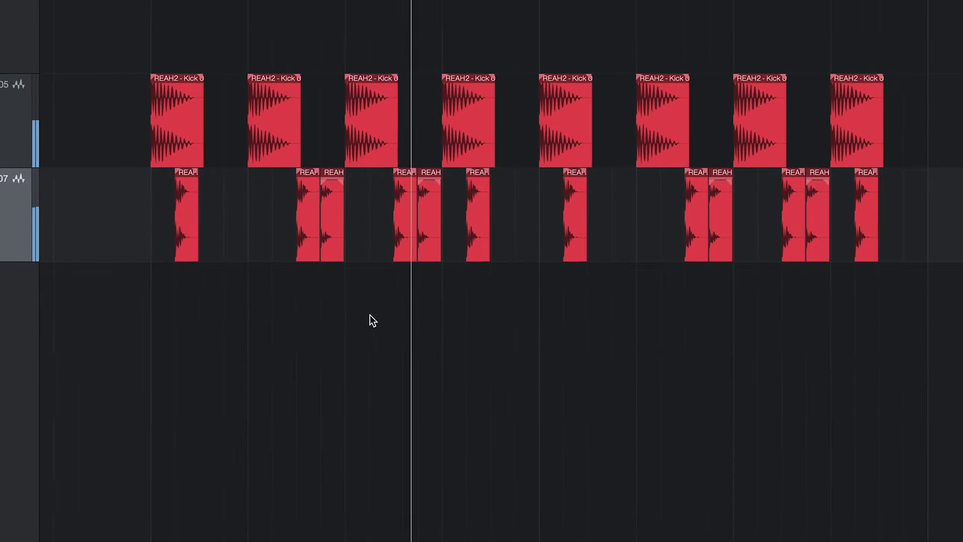
pyautogui.hscroll(1, 369, 315)
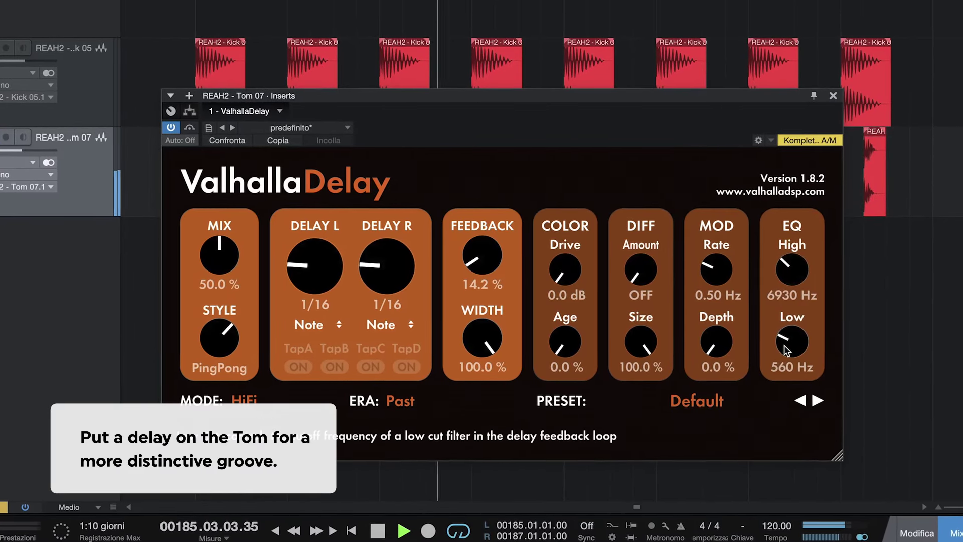
# Set the tom's ValhallaDelay to 480 Hz low EQ, 5840 Hz high EQ and a 29 % mix.
pyautogui.moveTo(787, 350); pyautogui.dragTo(786, 359)
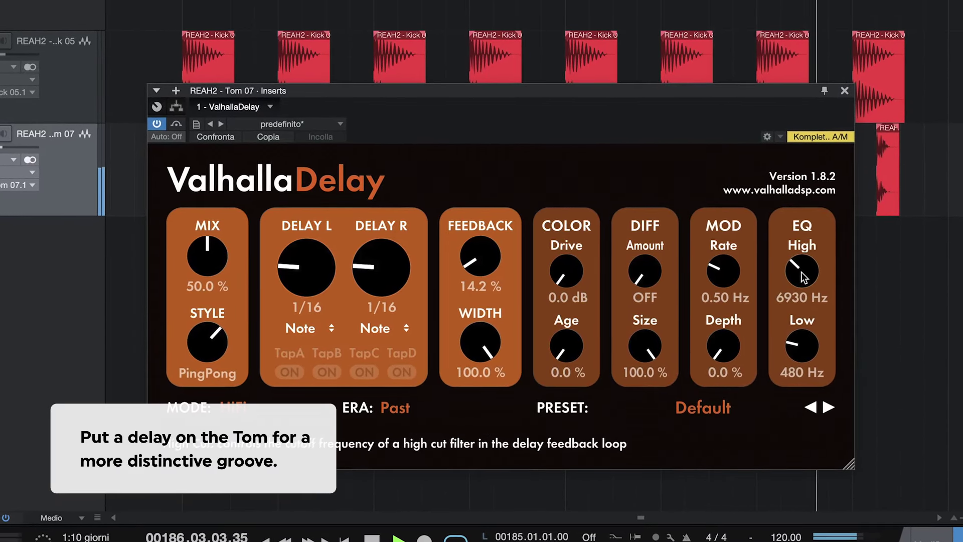
pyautogui.moveTo(803, 277); pyautogui.dragTo(804, 287)
pyautogui.moveTo(200, 249); pyautogui.dragTo(179, 290)
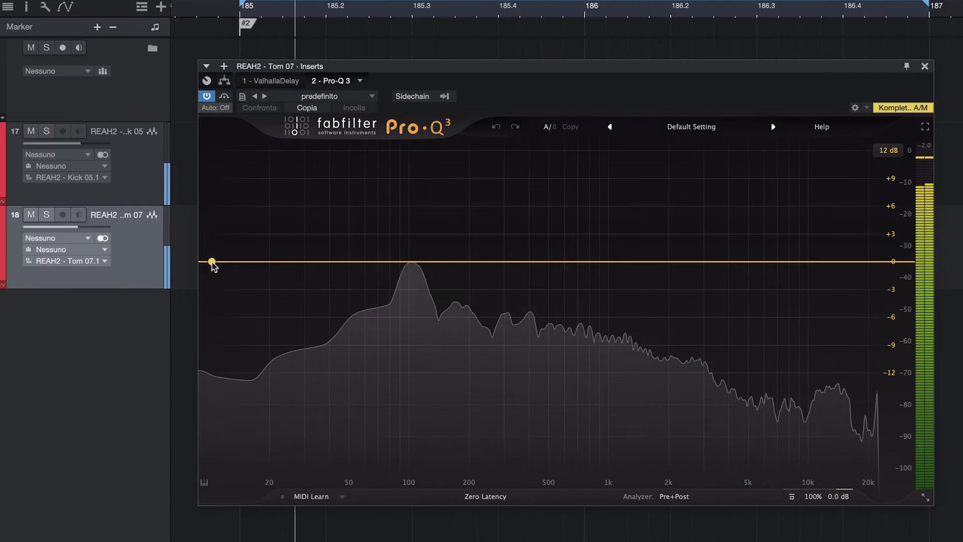
# Add a 36 dB/oct low cut at about 83 Hz in Pro-Q 3 on the tom track.
pyautogui.click(211, 261)
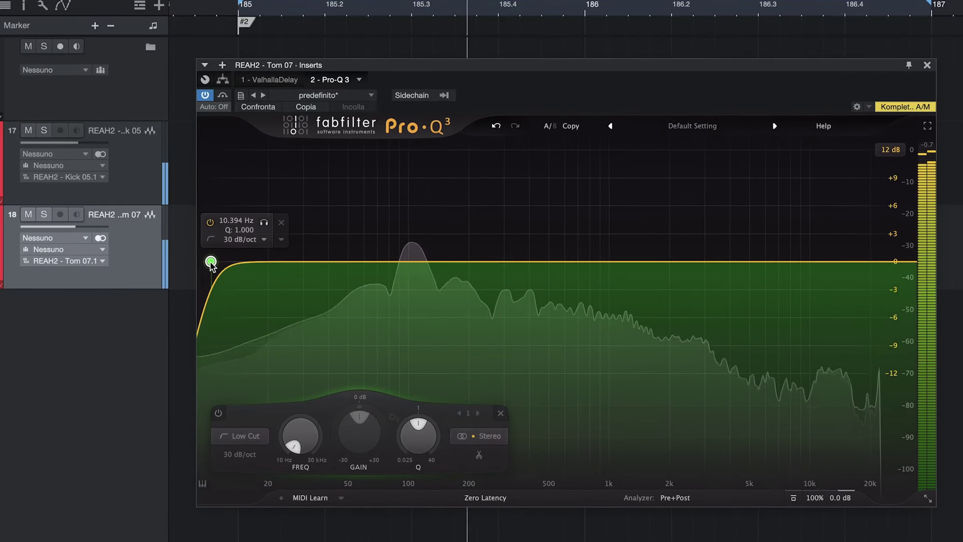
pyautogui.moveTo(210, 261); pyautogui.dragTo(391, 271)
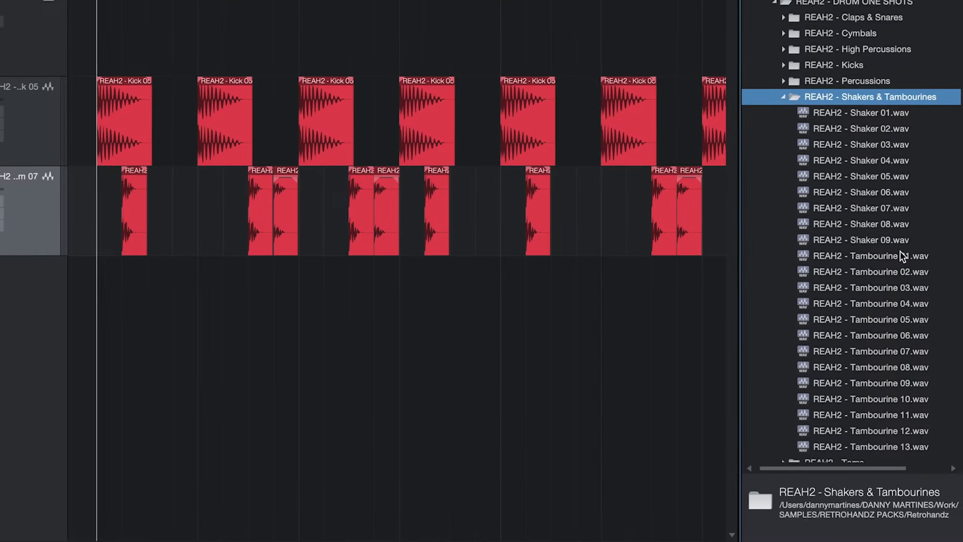
# Place Tambourine 13 on the fourth beat of bars 185 and 186, and add a REAH2 loop at bar 185 on another track.
pyautogui.scroll(-3, 900, 250)
pyautogui.click(906, 378)
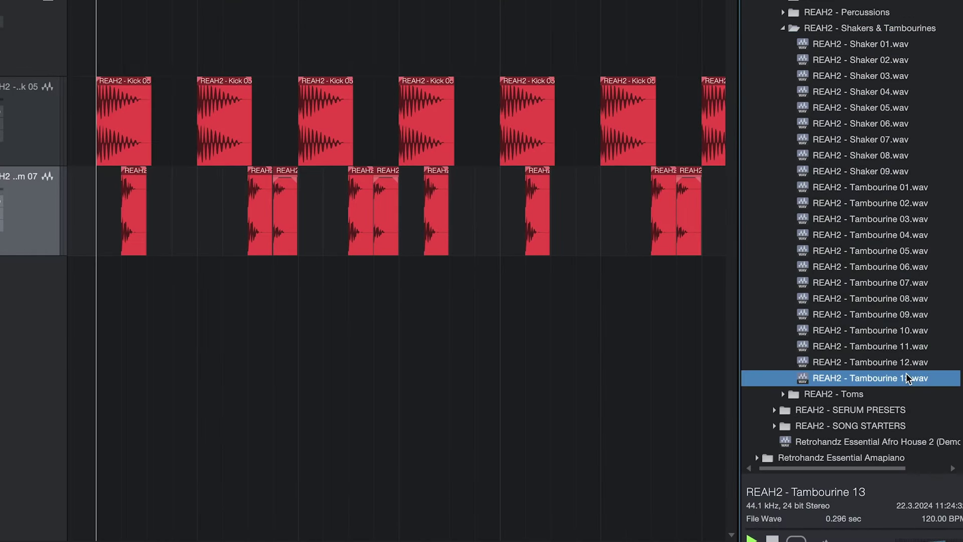
pyautogui.moveTo(560, 366); pyautogui.dragTo(791, 295)
pyautogui.press('F5')
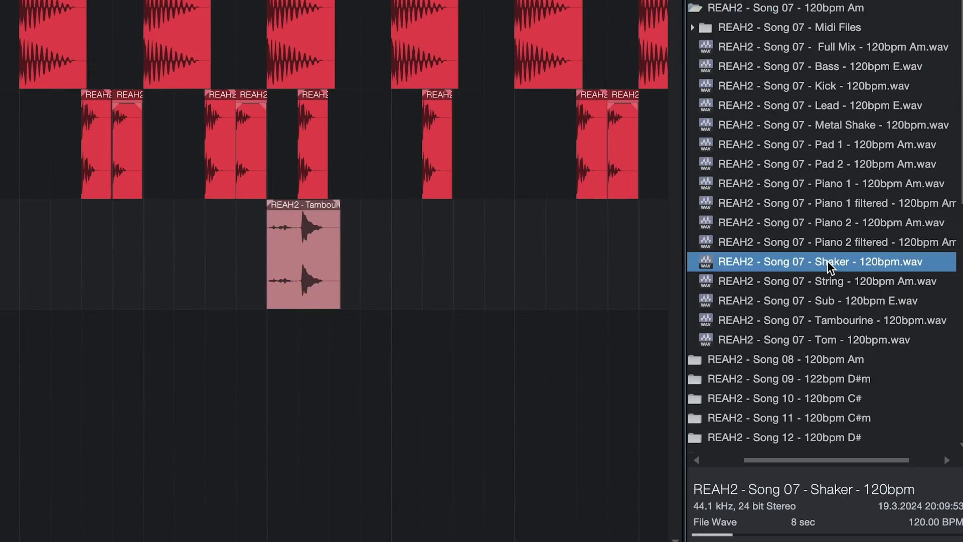
pyautogui.moveTo(826, 261); pyautogui.dragTo(1, 381)
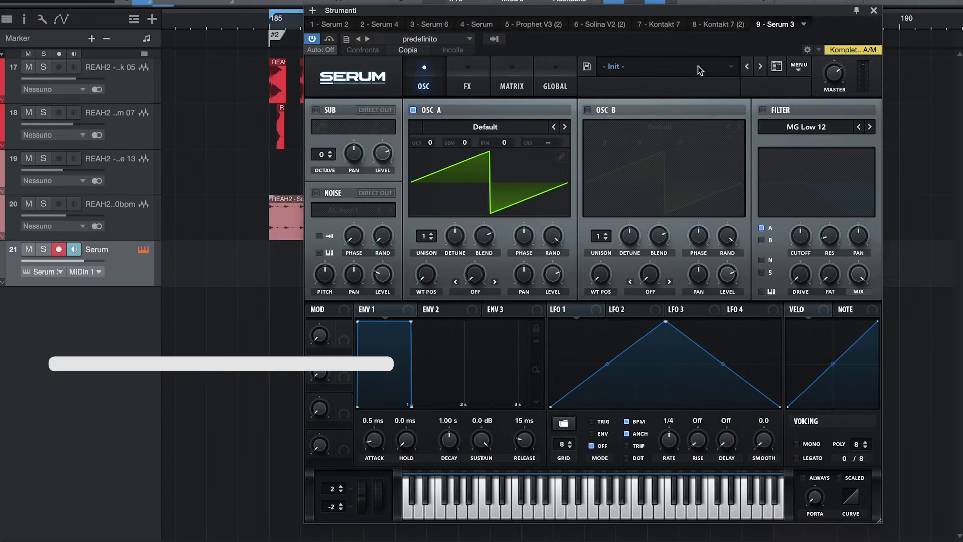
# Load the BS - 369 preset from Retrohandz Essential Afro House 2 in Serum and draw a four-bar E 2 note from bar 185.
pyautogui.click(697, 62)
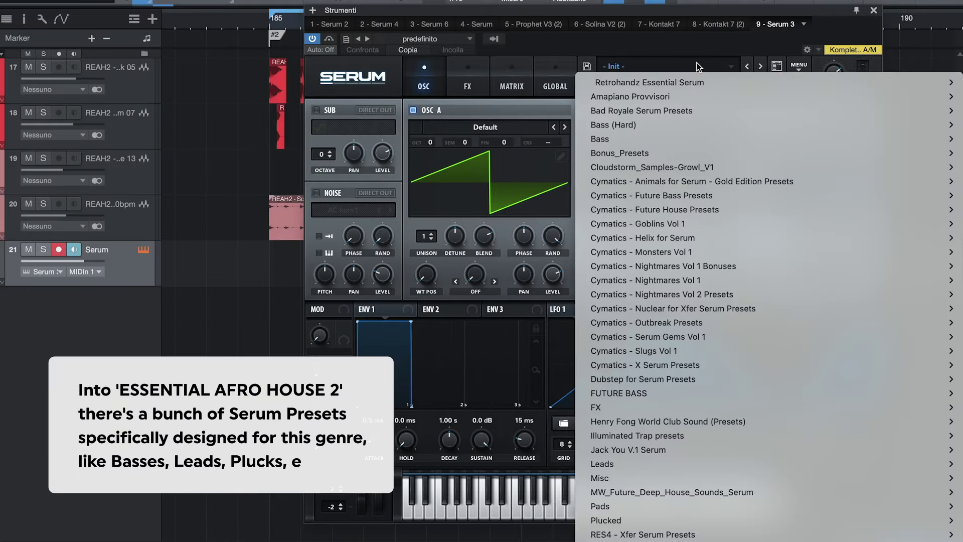
pyautogui.scroll(-5, 701, 401)
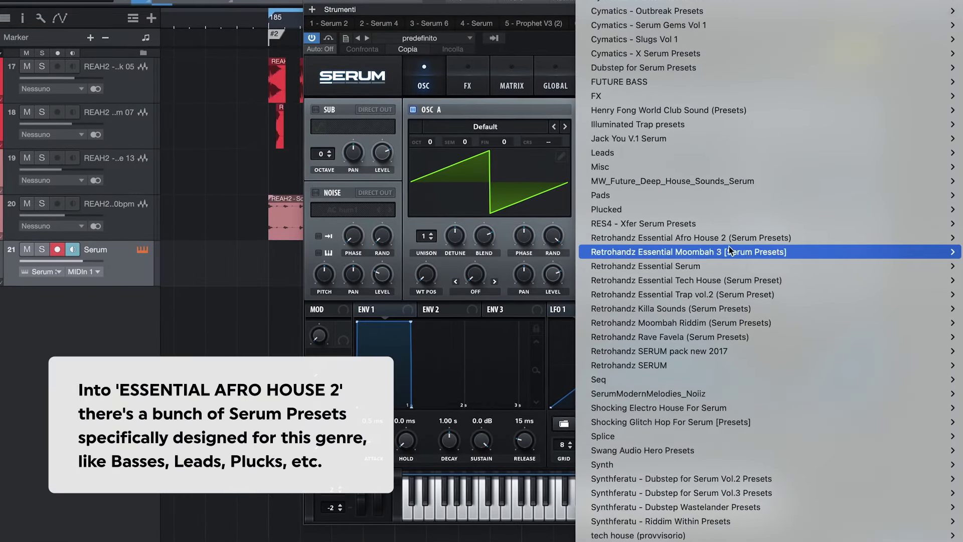
pyautogui.moveTo(602, 242)
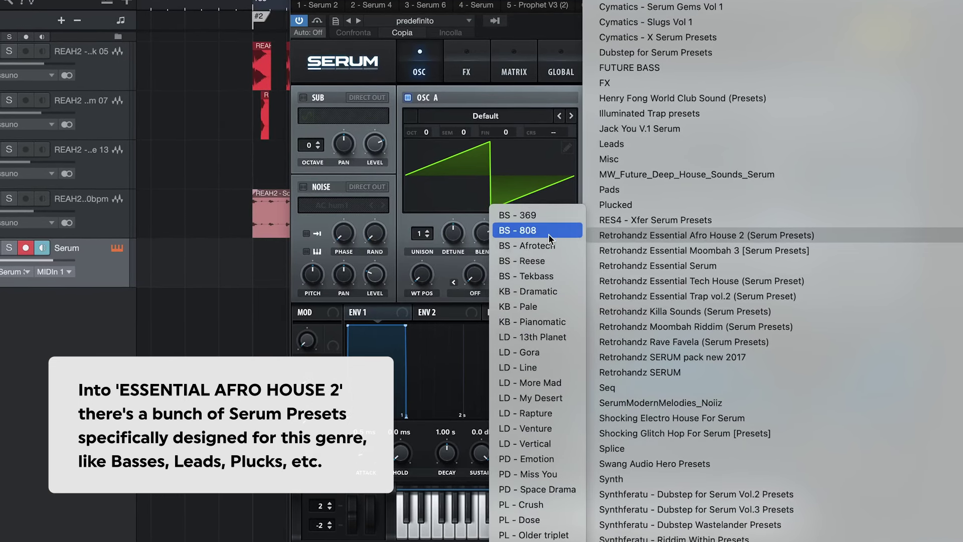
pyautogui.click(547, 219)
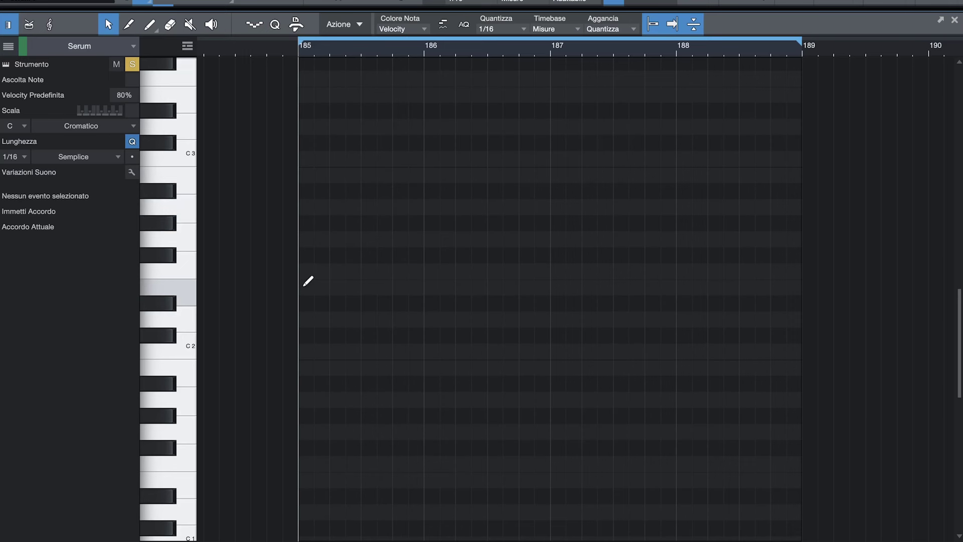
pyautogui.moveTo(305, 287); pyautogui.dragTo(777, 333)
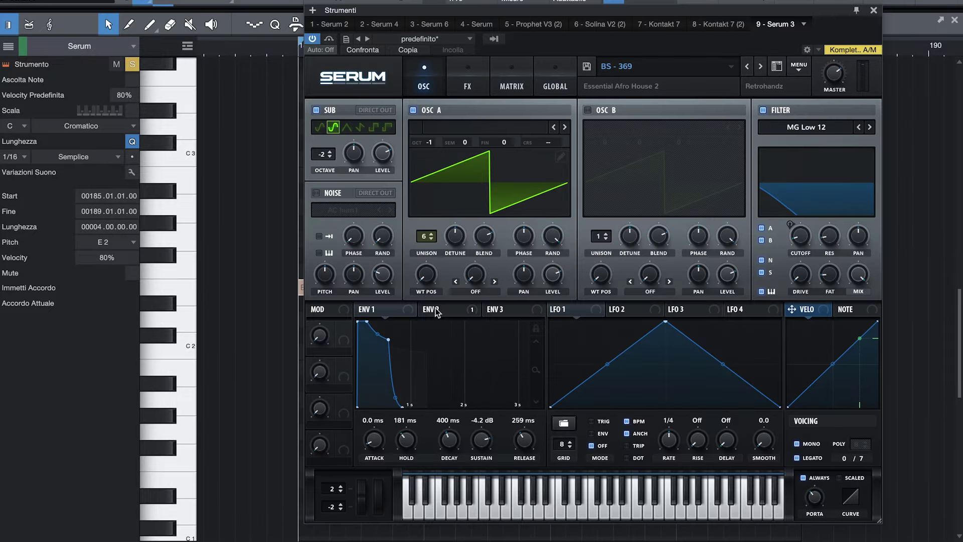
# Set Serum's Env 2 sustain to 100 % and adjust the filter cutoff and its envelope modulation amount.
pyautogui.click(440, 309)
pyautogui.moveTo(481, 438); pyautogui.dragTo(481, 381)
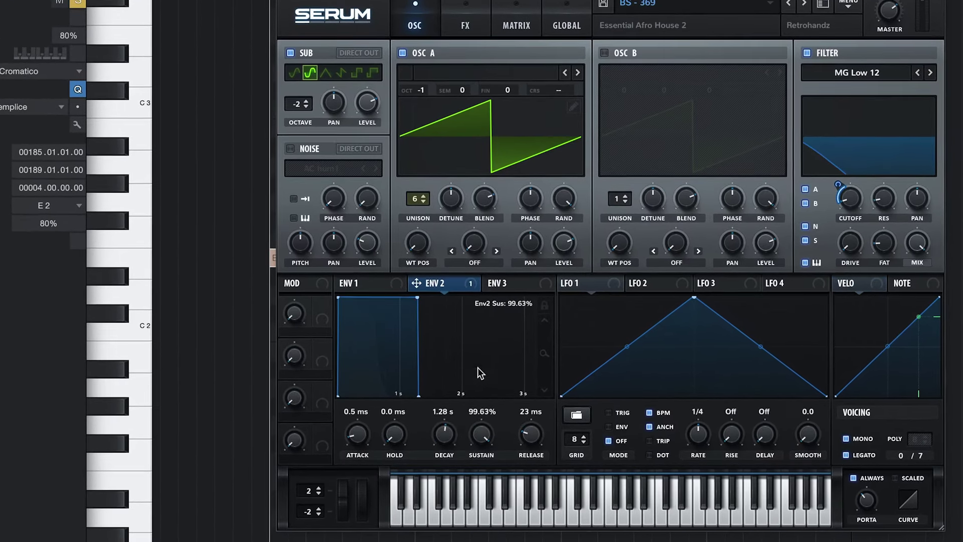
pyautogui.moveTo(853, 200); pyautogui.dragTo(851, 209)
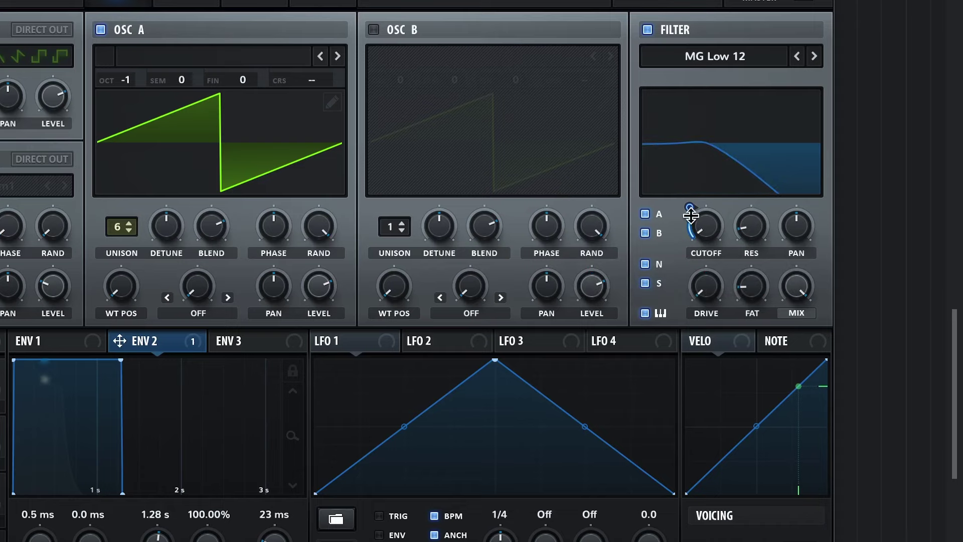
pyautogui.moveTo(687, 215); pyautogui.dragTo(684, 233)
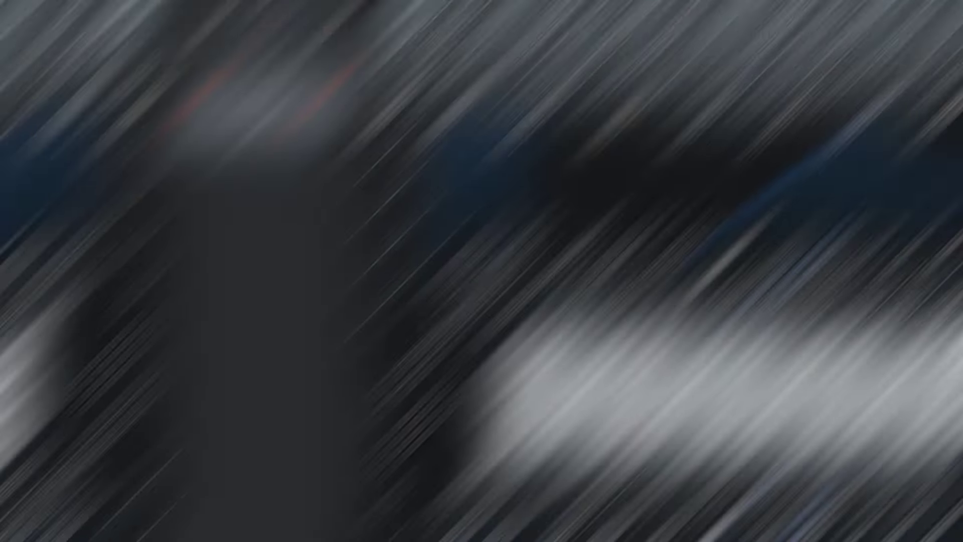
# Load the BS - Afrotech preset from Retrohandz Essential Afro House 2 in the second Serum bass.
pyautogui.scroll(-6, 685, 307)
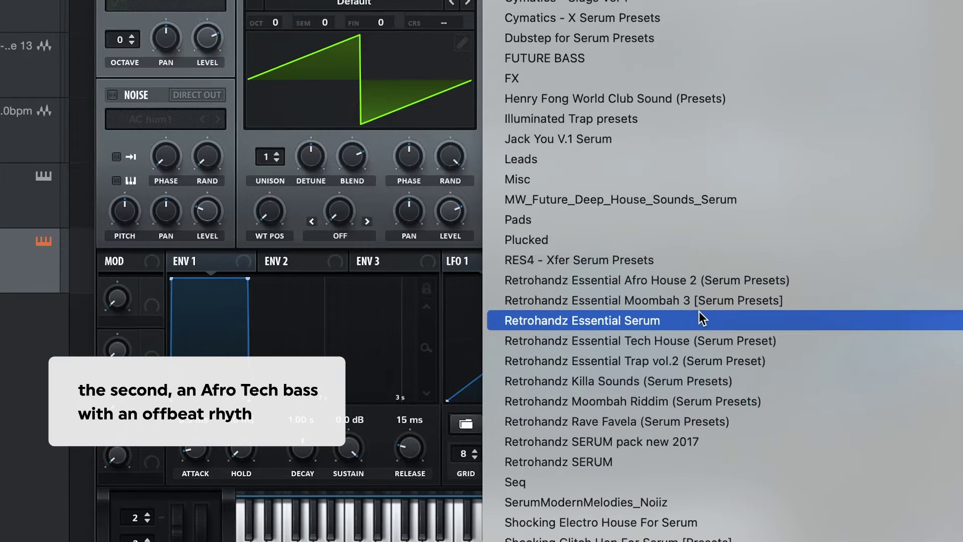
pyautogui.moveTo(672, 280)
pyautogui.moveTo(522, 282)
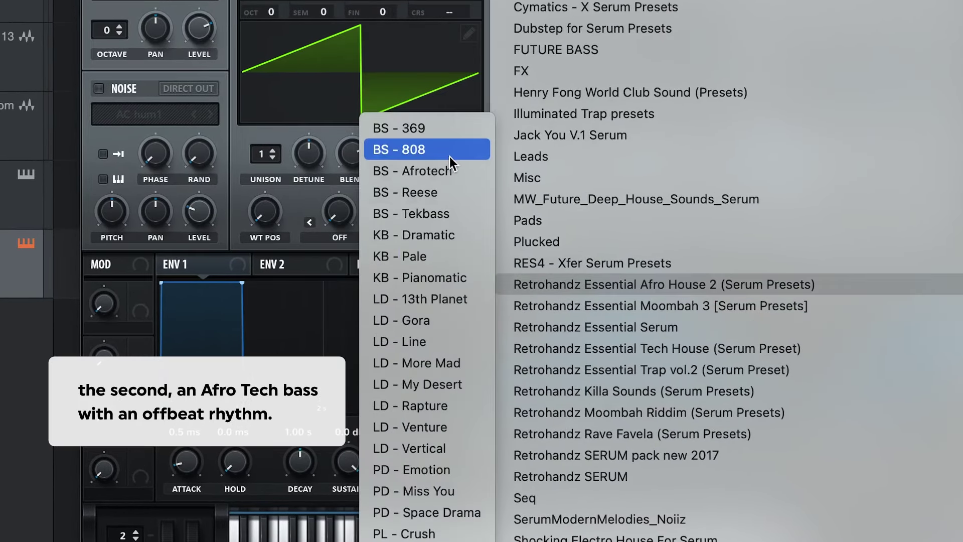
pyautogui.click(429, 176)
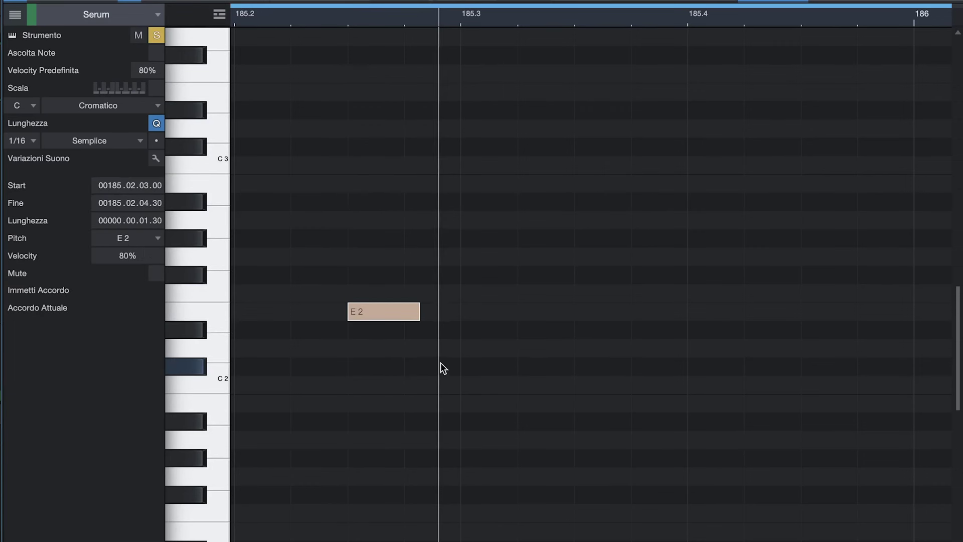
# Repeat the short offbeat E 2 note from 185.02.03 at the same position in bars 186, 187 and 188, and play the bass unsoloed.
pyautogui.scroll(-3, 426, 332)
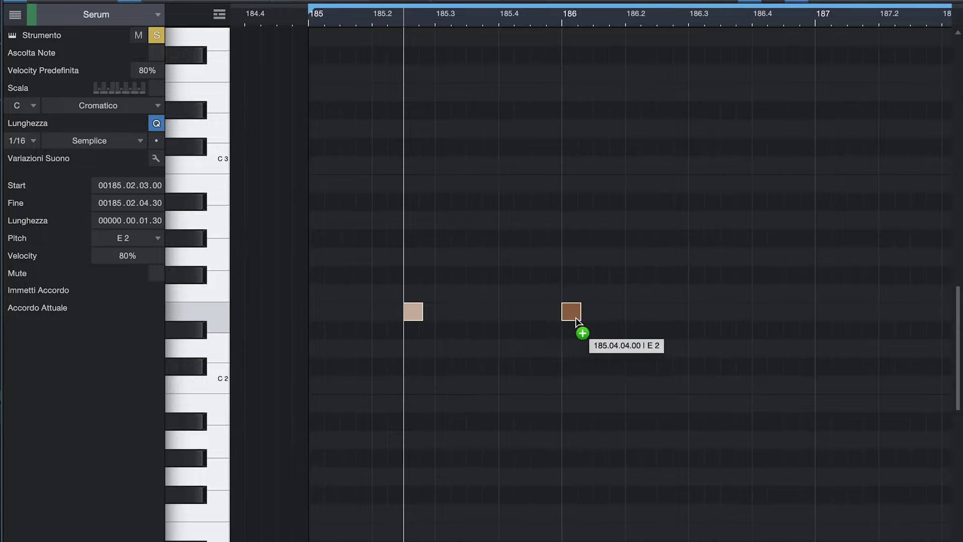
pyautogui.scroll(-4, 663, 311)
pyautogui.moveTo(721, 356); pyautogui.dragTo(568, 283)
pyautogui.press('d')
pyautogui.scroll(4, 694, 305)
pyautogui.hscroll(3, 691, 307)
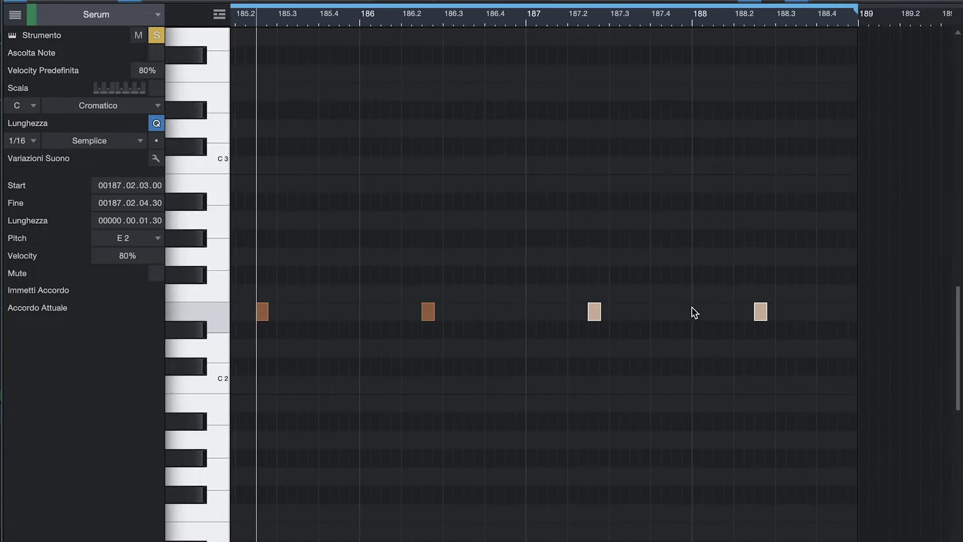
pyautogui.hscroll(-1, 691, 307)
pyautogui.click(591, 212)
pyautogui.hscroll(-1, 592, 212)
pyautogui.press('s')
pyautogui.press('space')
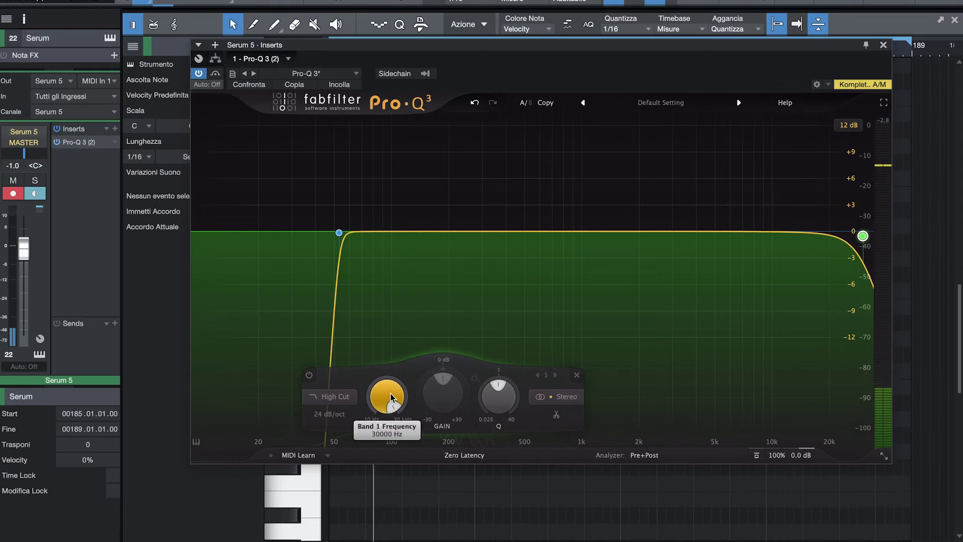
# Lower the 24 dB/oct high cut to about 680 Hz in Pro-Q 3 on the Afrotech bass, and reduce the sustained bass track's volume.
pyautogui.scroll(-15, 390, 398)
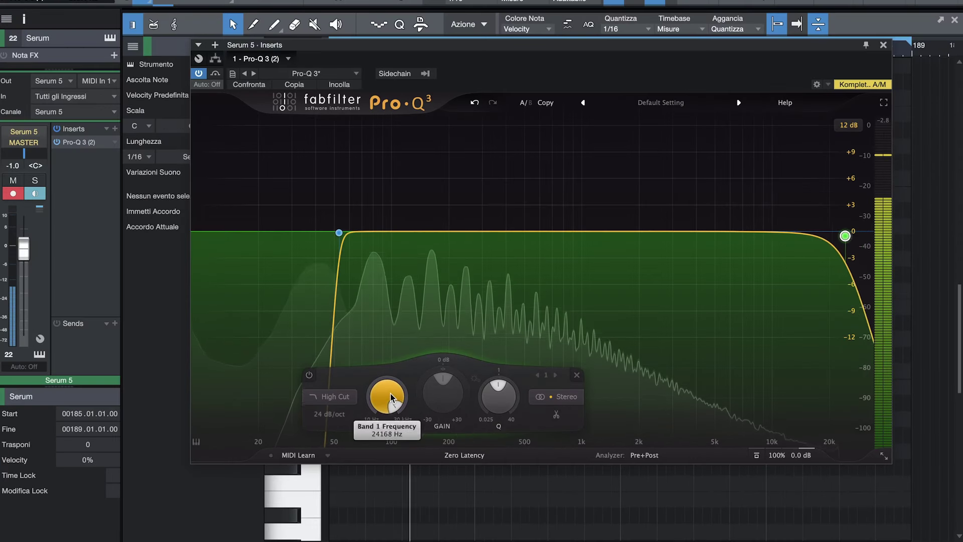
pyautogui.scroll(-6, 390, 397)
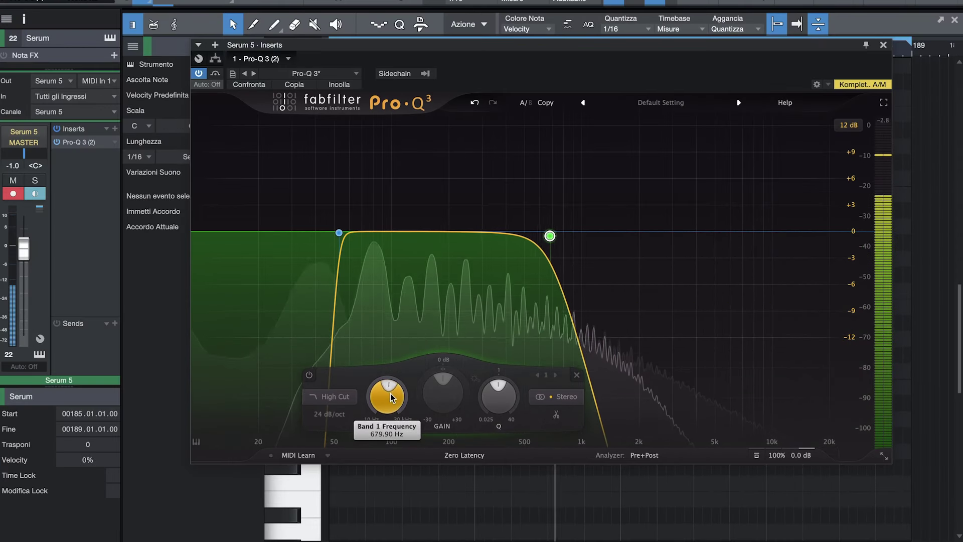
pyautogui.scroll(-1, 391, 397)
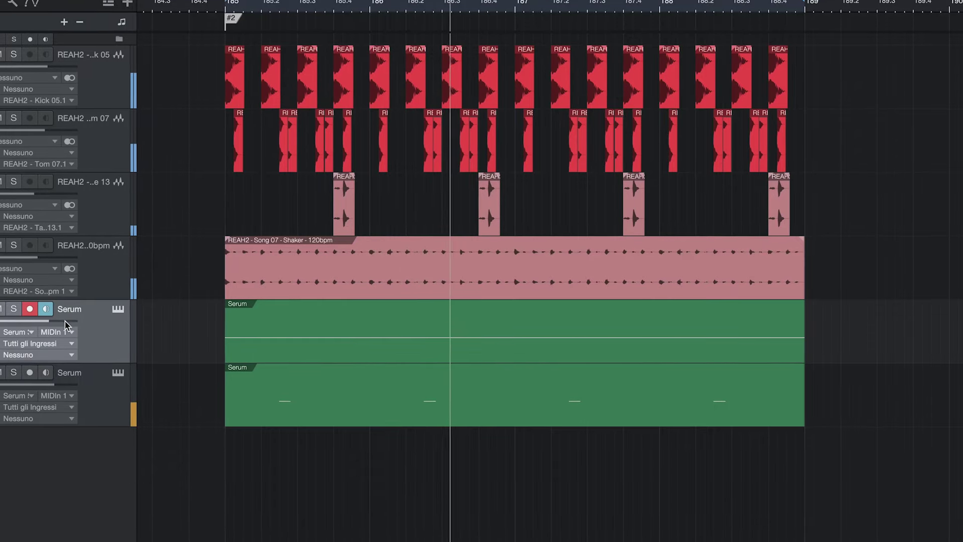
pyautogui.moveTo(70, 320)
pyautogui.moveTo(49, 320); pyautogui.dragTo(13, 316)
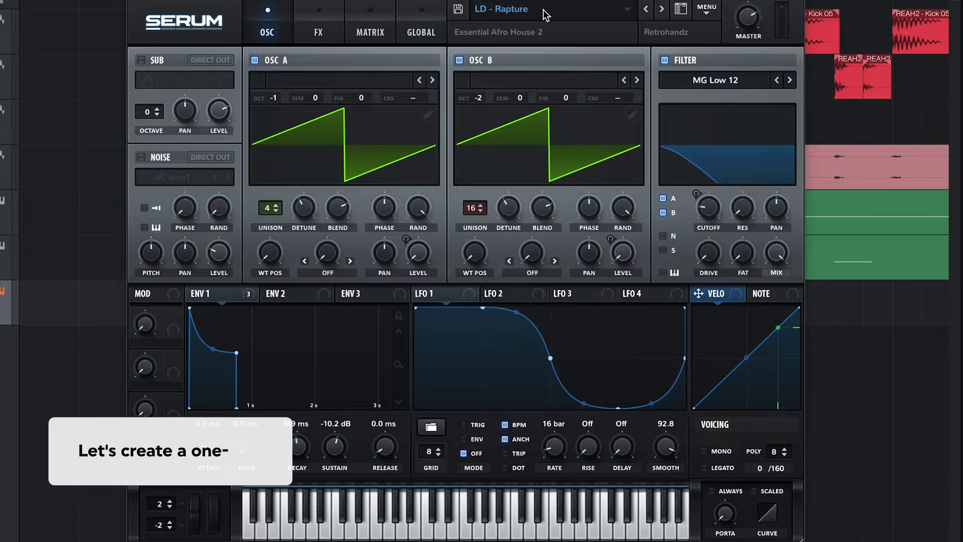
# Load the LD - Rapture preset from Retrohandz Essential Afro House 2 in Serum and audition it on the virtual keyboard.
pyautogui.click(543, 10)
pyautogui.scroll(-5, 595, 315)
pyautogui.moveTo(531, 358)
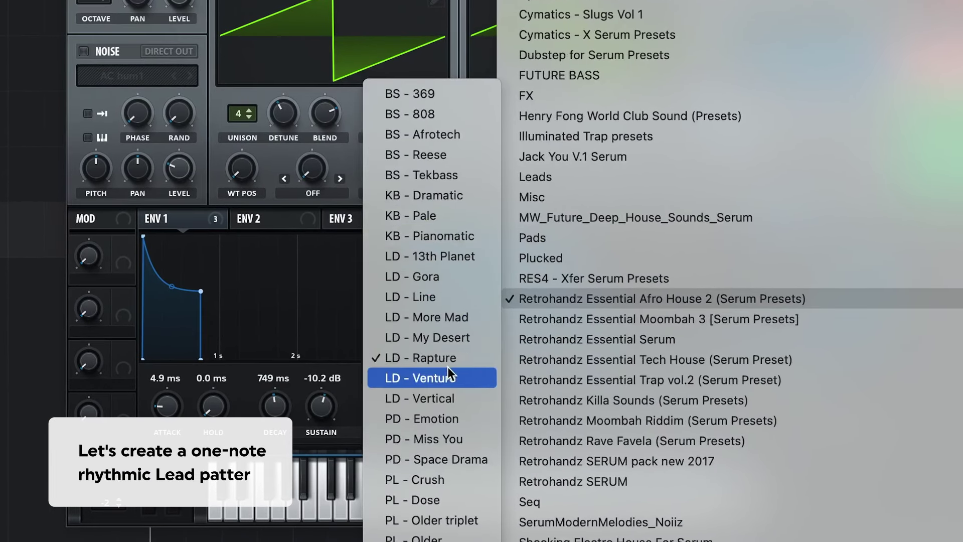
pyautogui.click(480, 352)
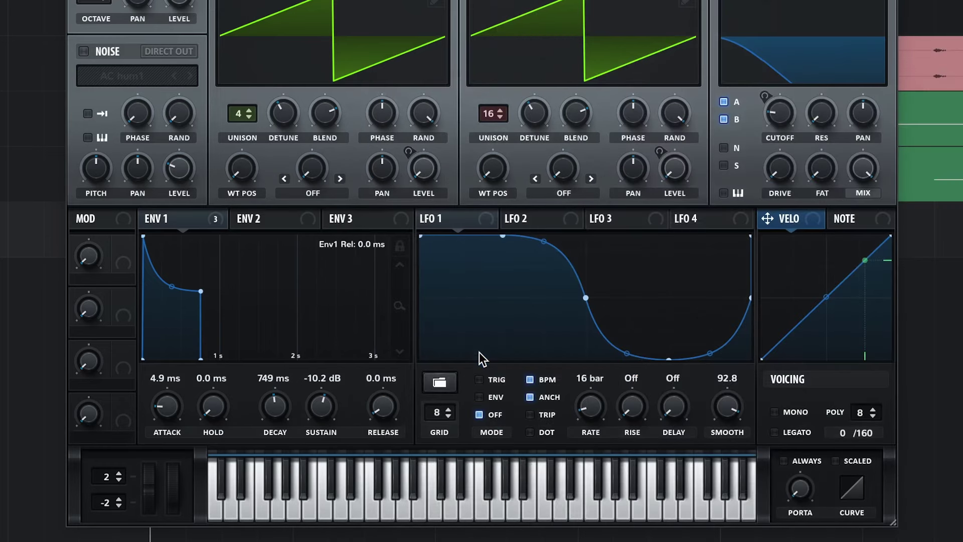
pyautogui.click(574, 507)
pyautogui.click(575, 507)
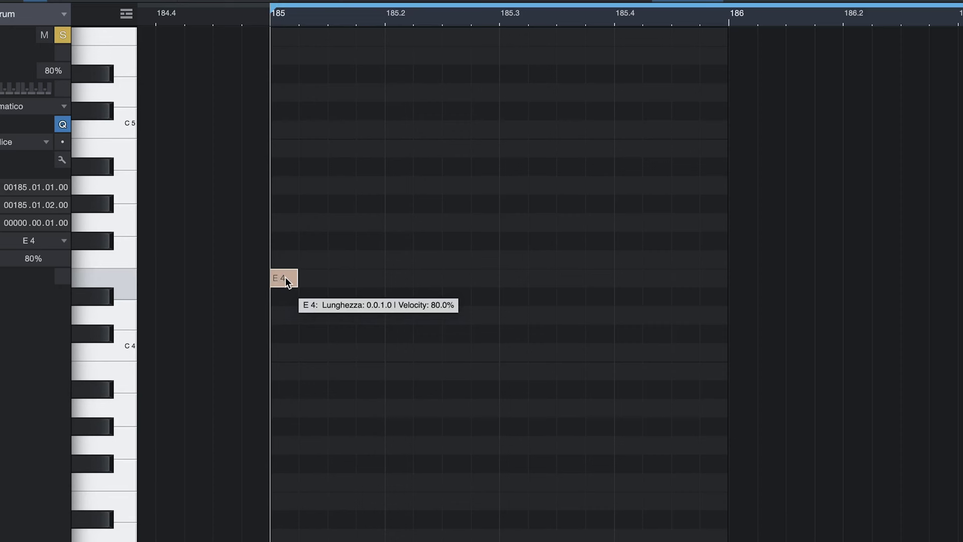
# Build a one-bar rhythmic lead pattern of sixteenth-length E 4 notes in bar 185, including notes at 185.02.01 and 185.02.03.
pyautogui.moveTo(286, 277); pyautogui.dragTo(391, 279)
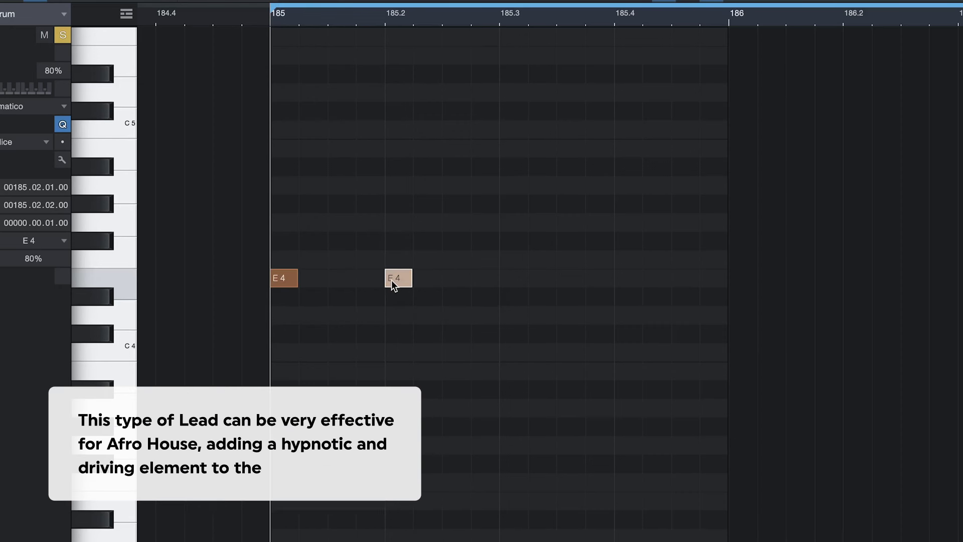
pyautogui.click(442, 279)
pyautogui.press('space')
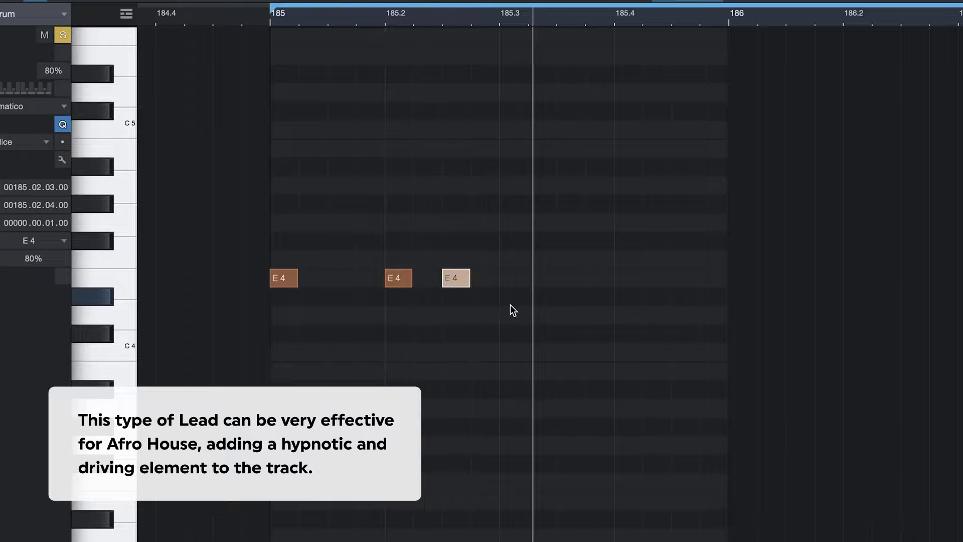
pyautogui.press('space')
pyautogui.click(508, 305)
pyautogui.moveTo(507, 305); pyautogui.dragTo(602, 284)
pyautogui.click(664, 336)
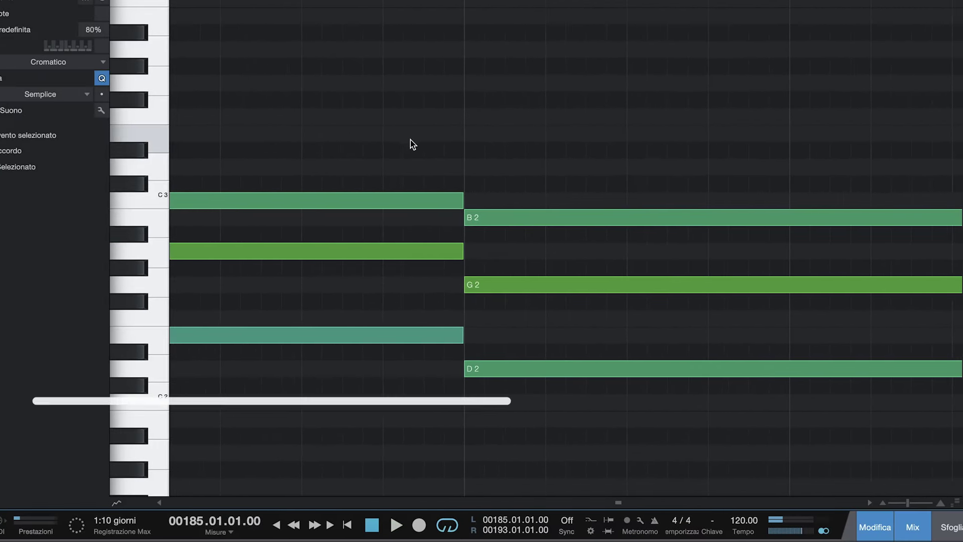
# Shorten the first piano chord to end at 186.04.03, shift the following chords earlier onto the offbeat, and play the progression.
pyautogui.moveTo(418, 126); pyautogui.dragTo(392, 365)
pyautogui.moveTo(475, 335); pyautogui.dragTo(441, 336)
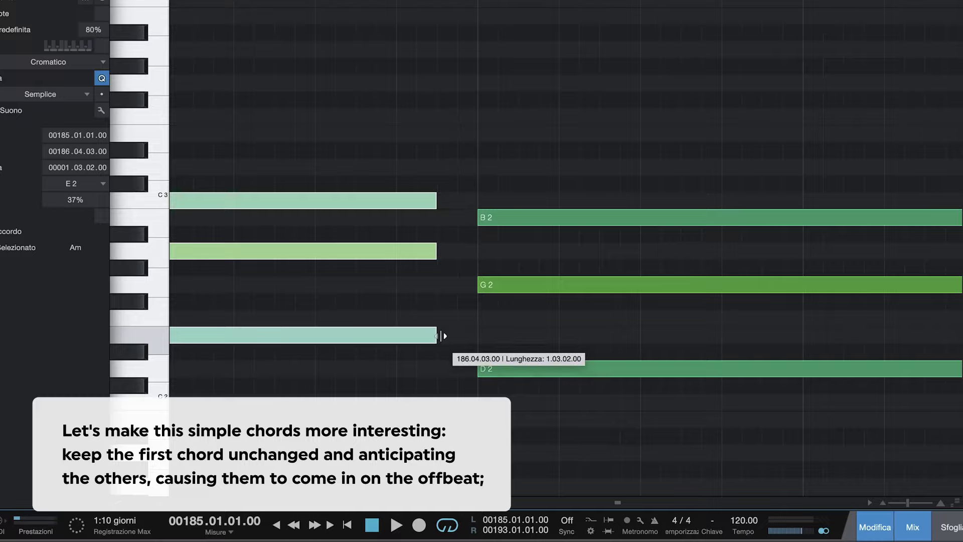
pyautogui.moveTo(497, 397); pyautogui.dragTo(466, 214)
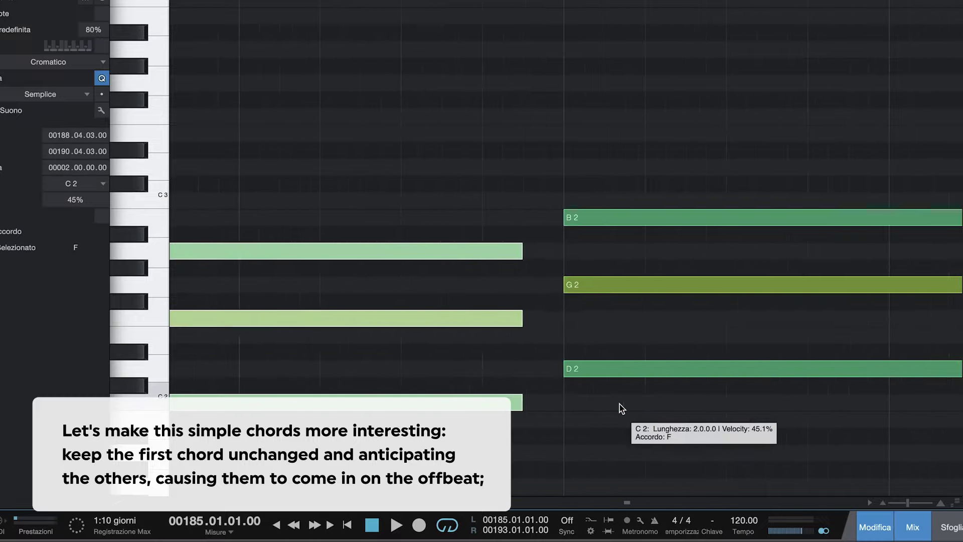
pyautogui.moveTo(622, 219); pyautogui.dragTo(582, 220)
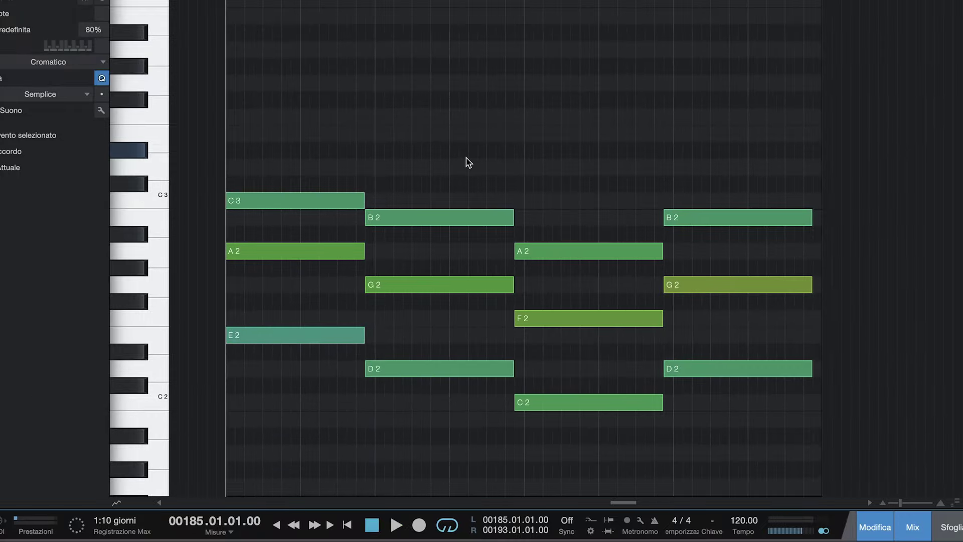
pyautogui.press('space')
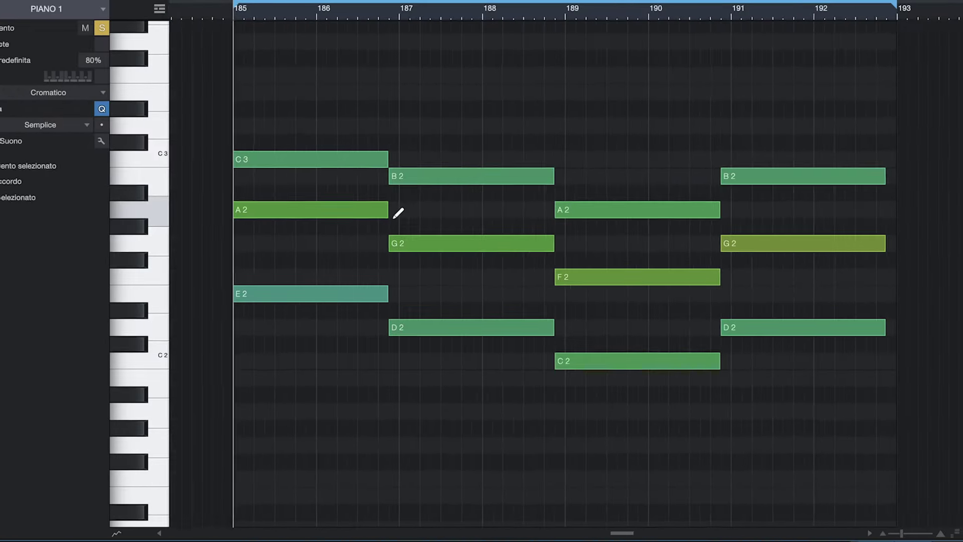
# Shorten the first piano chord and add ornamental E 3 and E 2 notes near 186.4, plus B 2, G 2 and D 3 notes around 188.3.
pyautogui.scroll(3, 396, 213)
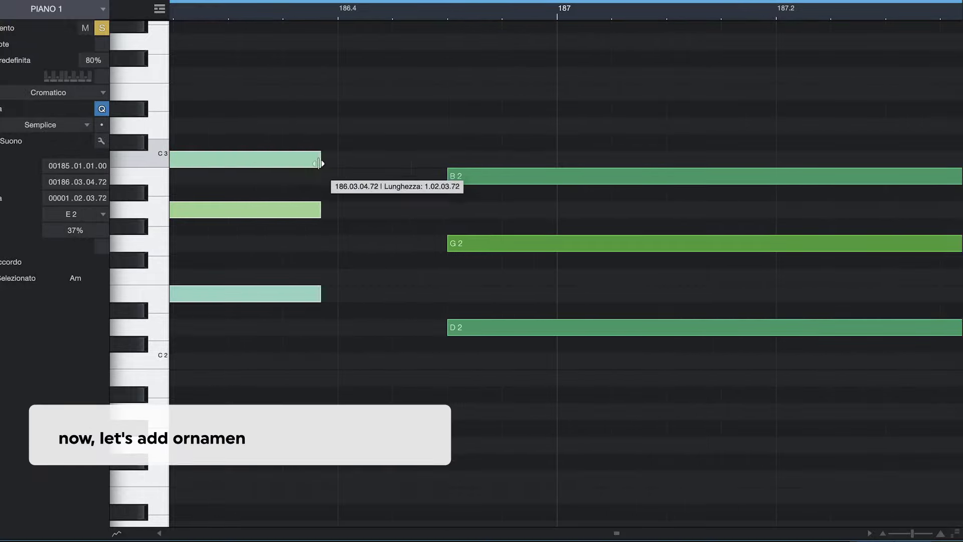
pyautogui.click(346, 92)
pyautogui.click(346, 293)
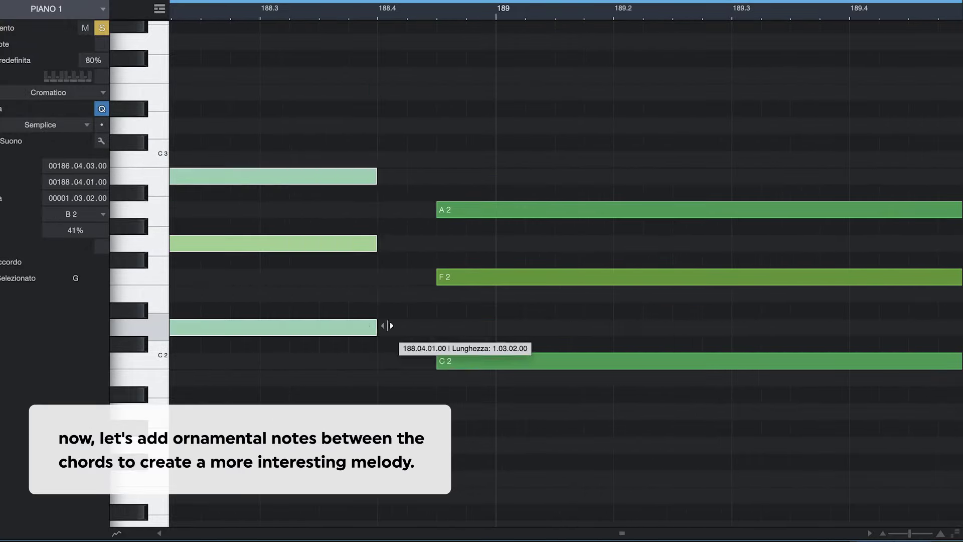
pyautogui.click(368, 180)
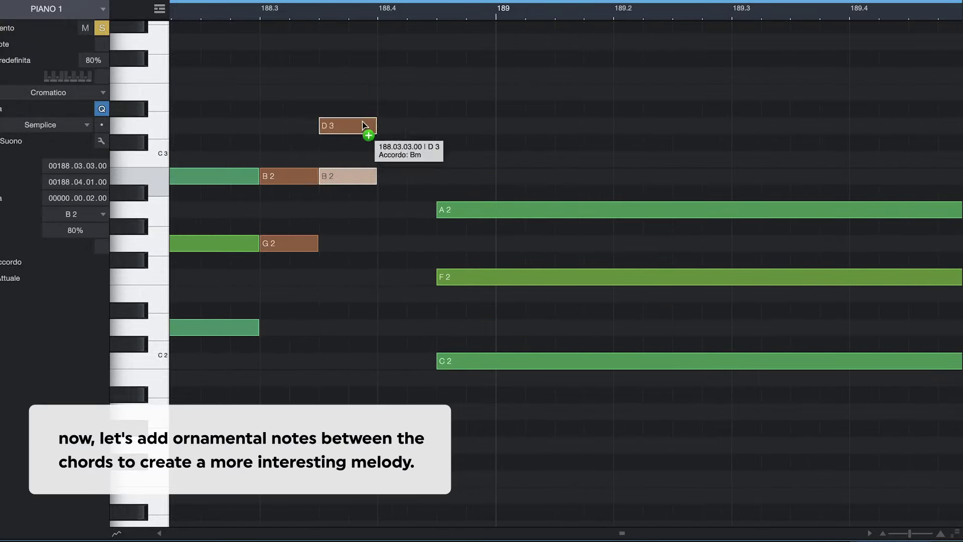
pyautogui.click(303, 244)
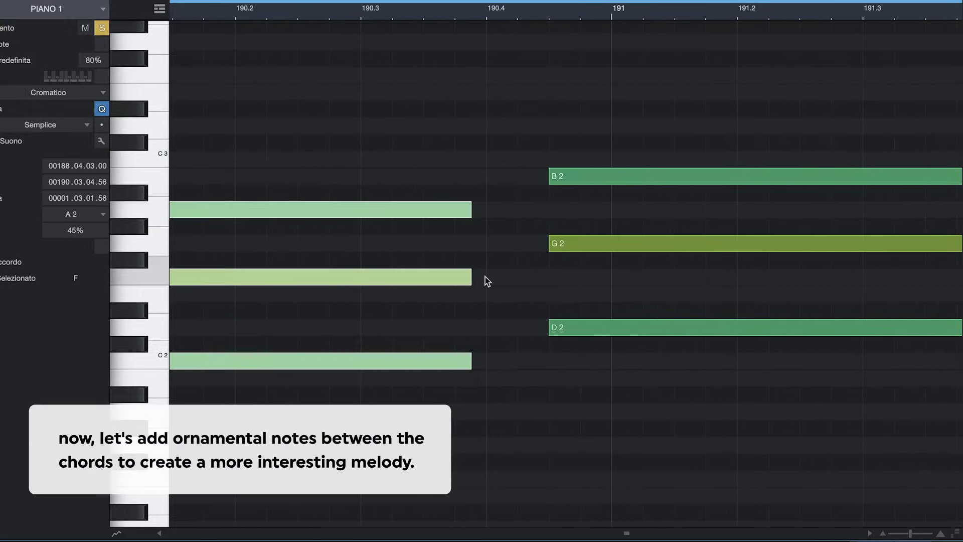
# Add ornamental E 3 and E 2 notes at 190.04.01, plus B 2, G 2 and G 3 notes in bar 192 of the piano part.
pyautogui.click(494, 92)
pyautogui.click(494, 291)
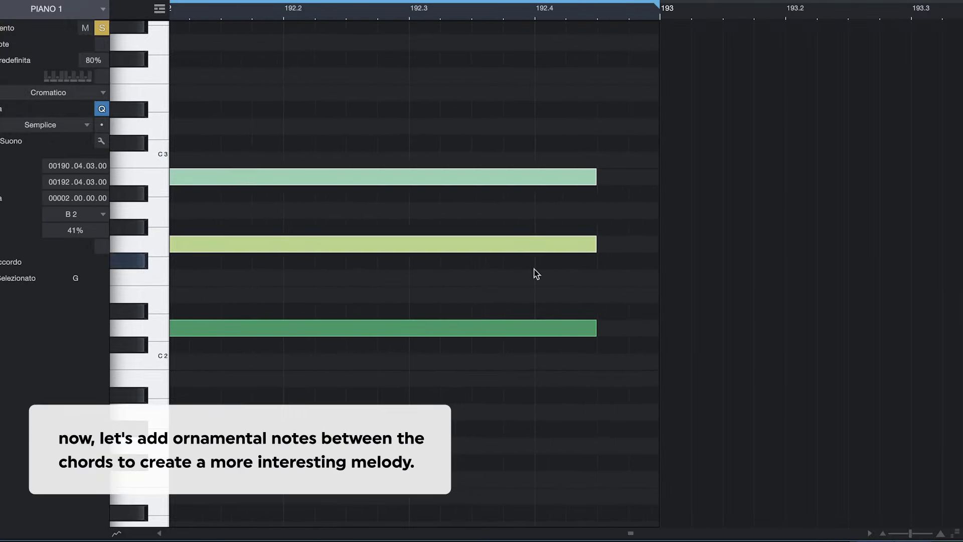
pyautogui.moveTo(256, 176); pyautogui.dragTo(317, 178)
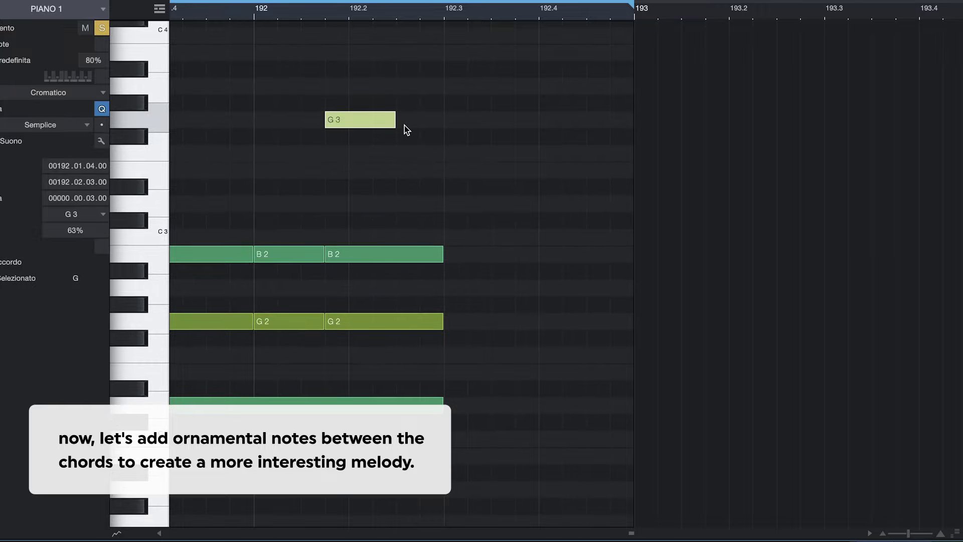
pyautogui.click(484, 230)
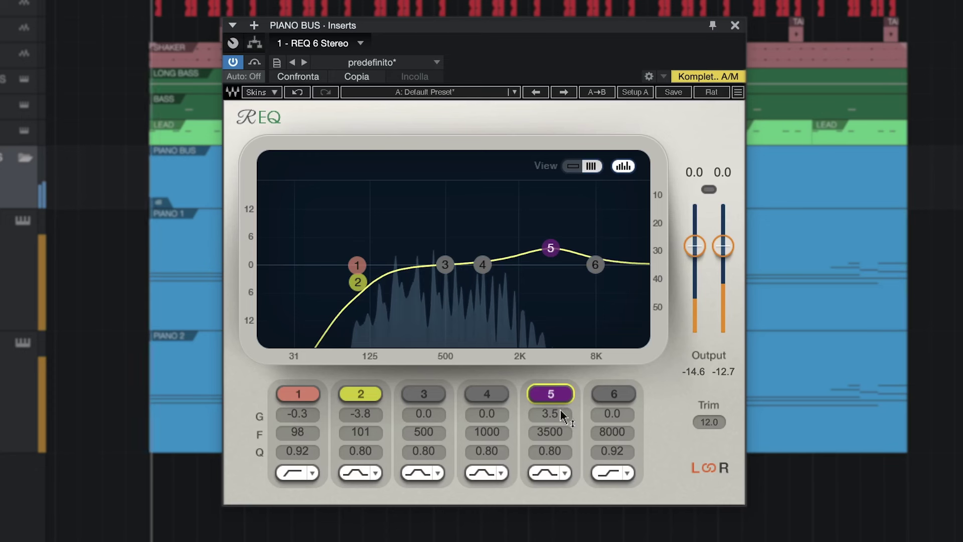
# Boost band 5 by 5.2 dB at 2504 Hz and band 6 by about 2.6 dB near 7 kHz in REQ 6 on the PIANO BUS.
pyautogui.moveTo(557, 432)
pyautogui.mouseDown()
pyautogui.moveTo(558, 412)
pyautogui.moveTo(556, 438)
pyautogui.mouseUp()
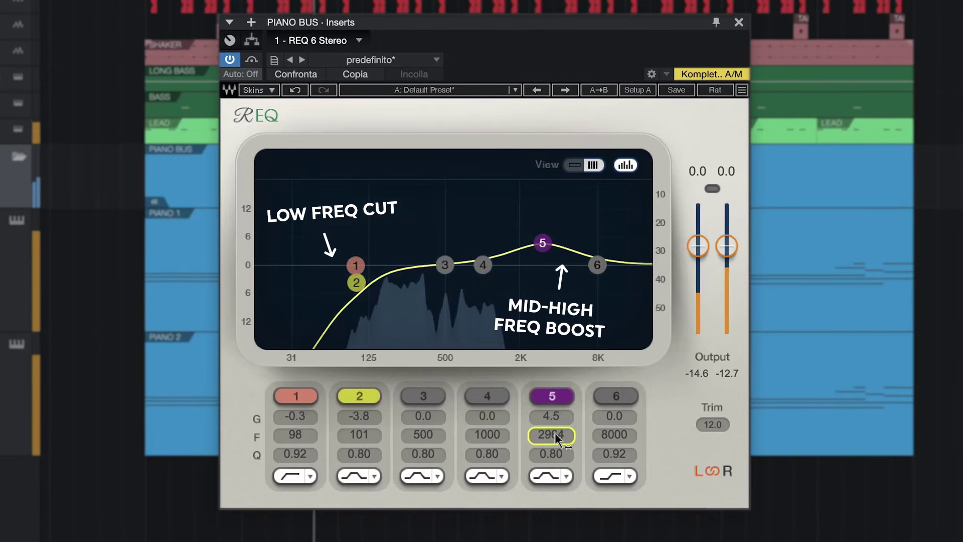
pyautogui.click(626, 399)
pyautogui.moveTo(606, 268); pyautogui.dragTo(541, 248)
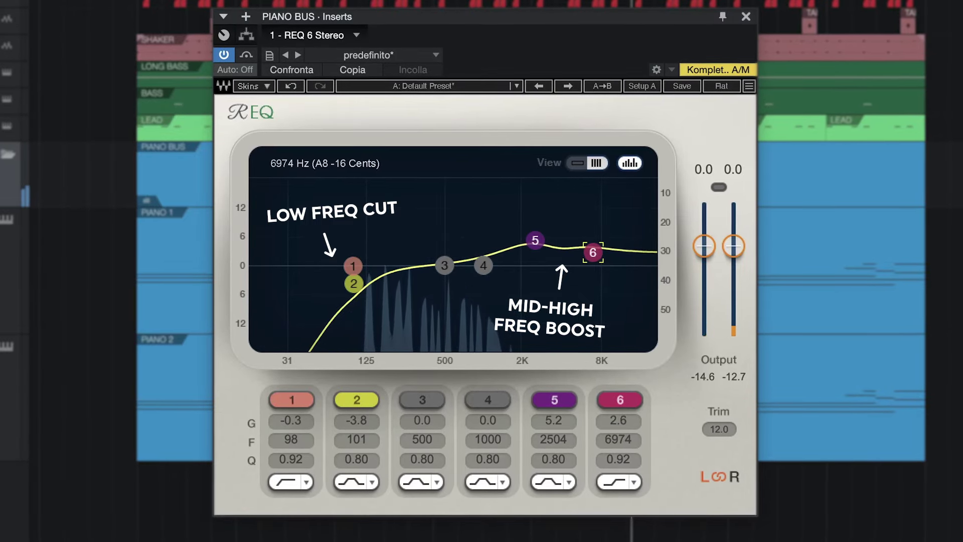
pyautogui.moveTo(593, 253); pyautogui.dragTo(598, 253)
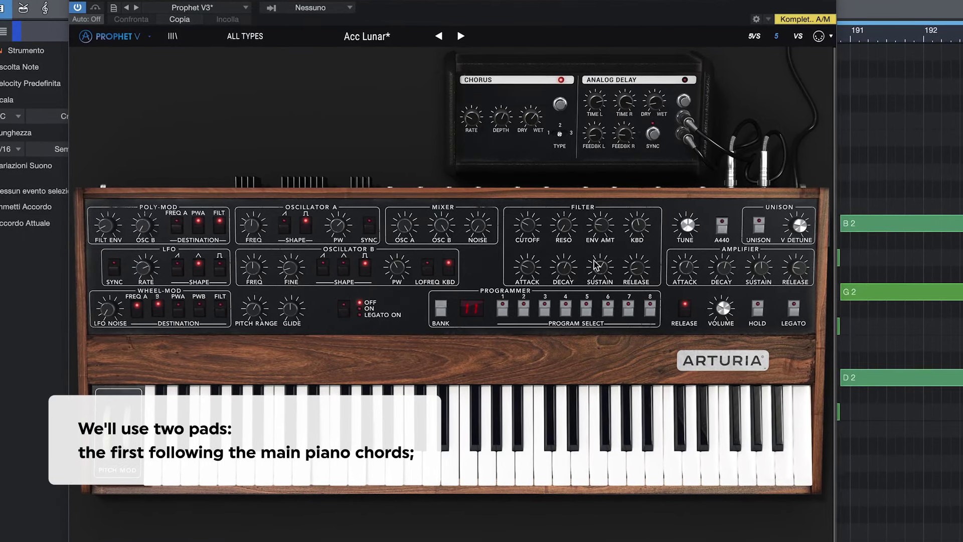
# Close the Prophet V and Solina V instrument windows and examine the SOLINA pad's notes across bars 185 to 192.
pyautogui.click(816, 5)
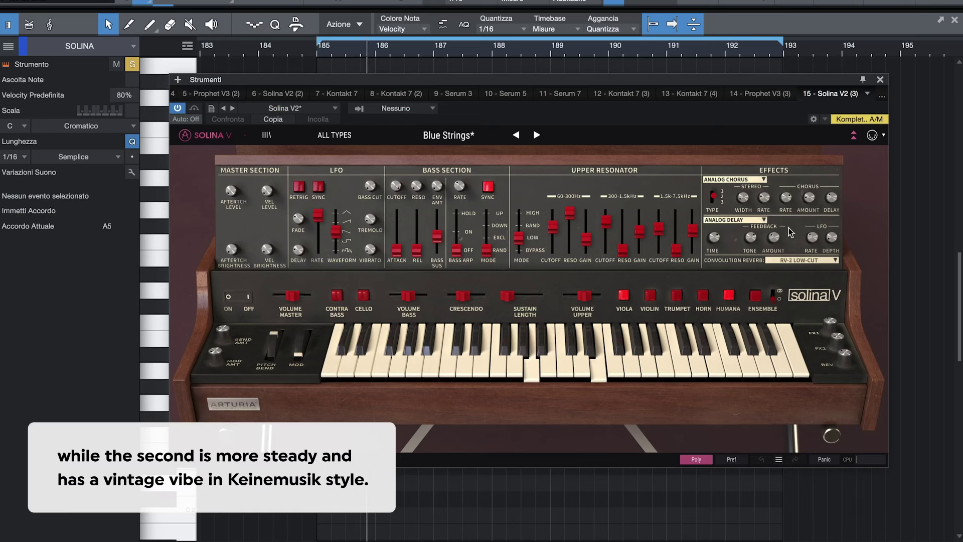
pyautogui.click(880, 80)
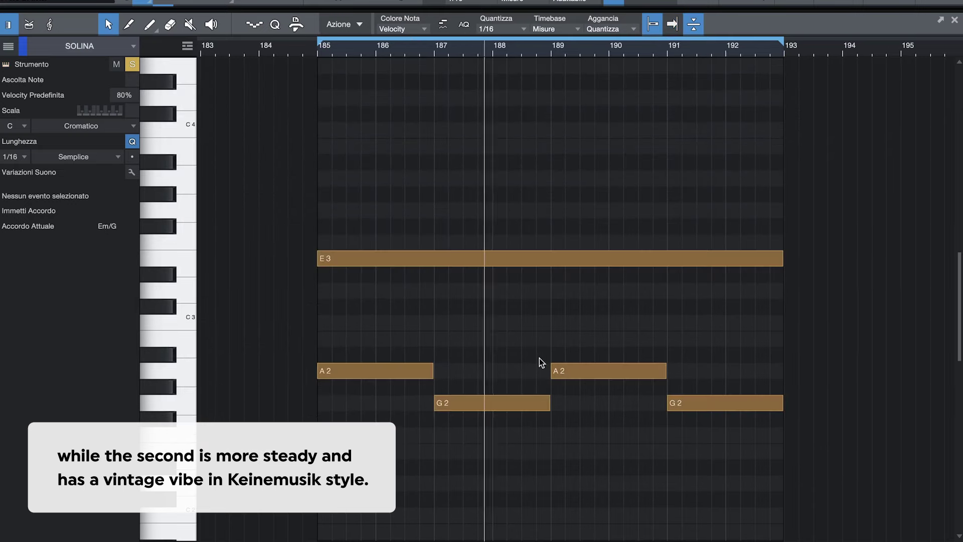
pyautogui.scroll(3, 539, 362)
pyautogui.hscroll(-2, 540, 362)
pyautogui.hscroll(1, 539, 363)
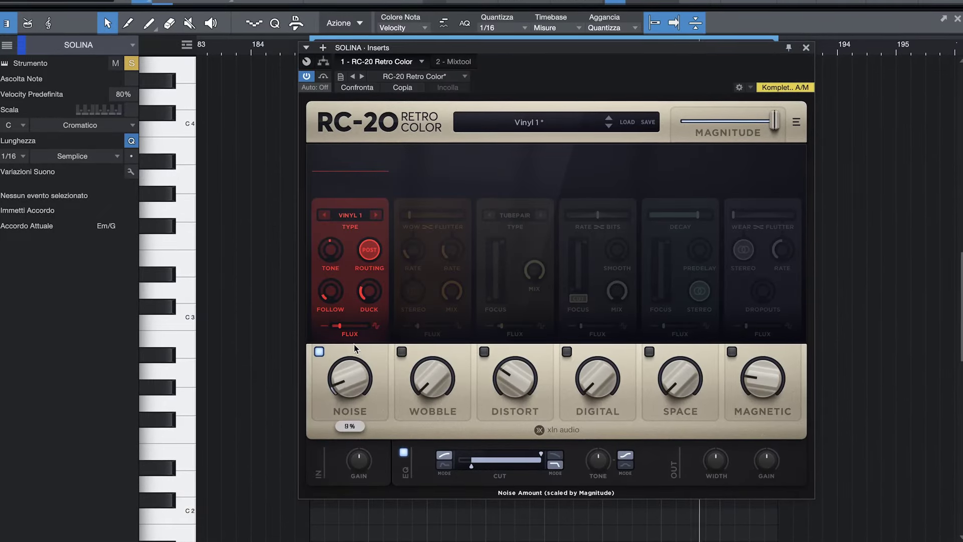
# Set up RC-20 Retro Color on the SOLINA track with Vinyl 1 noise, Wobble enabled at 16 % and a lower EQ high cut.
pyautogui.moveTo(354, 344); pyautogui.dragTo(351, 322)
pyautogui.click(401, 351)
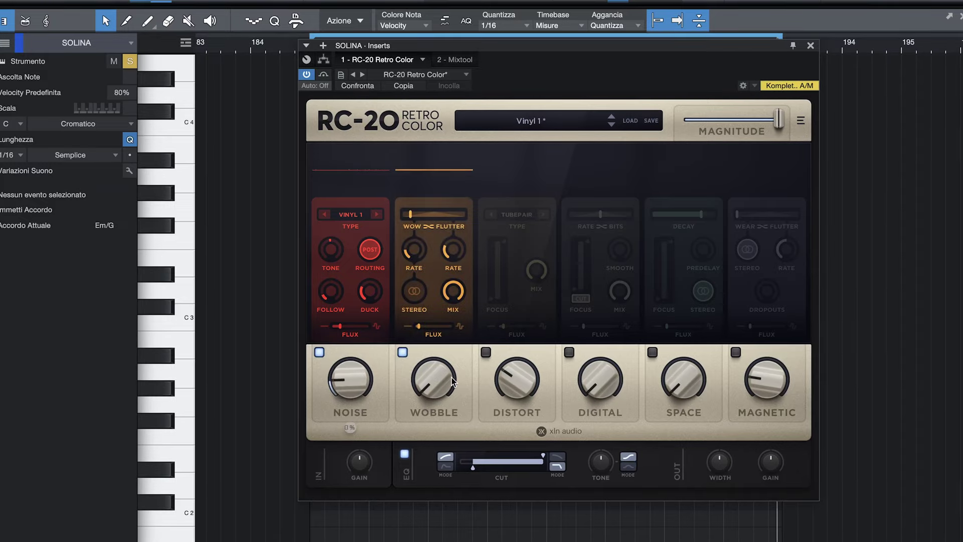
pyautogui.moveTo(442, 376); pyautogui.dragTo(443, 326)
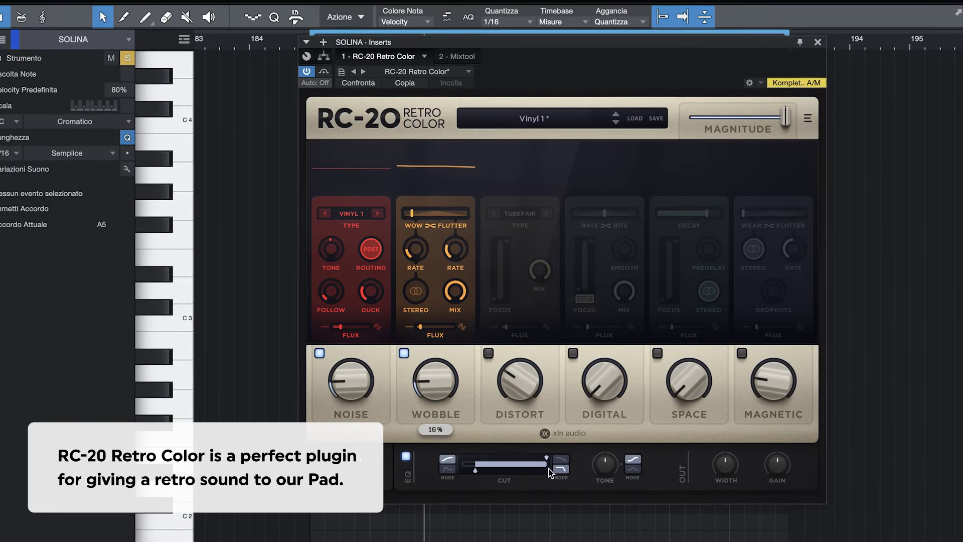
pyautogui.moveTo(545, 459); pyautogui.dragTo(530, 461)
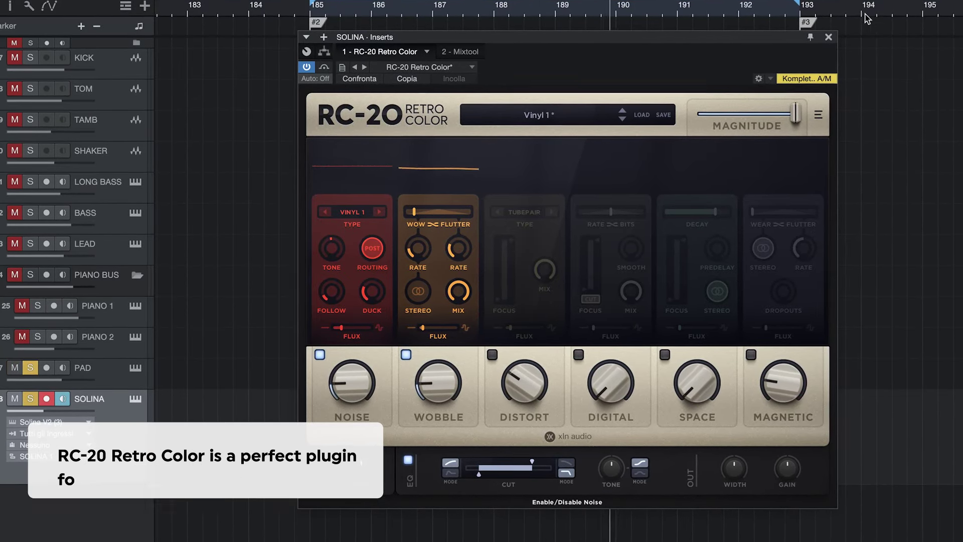
pyautogui.click(828, 38)
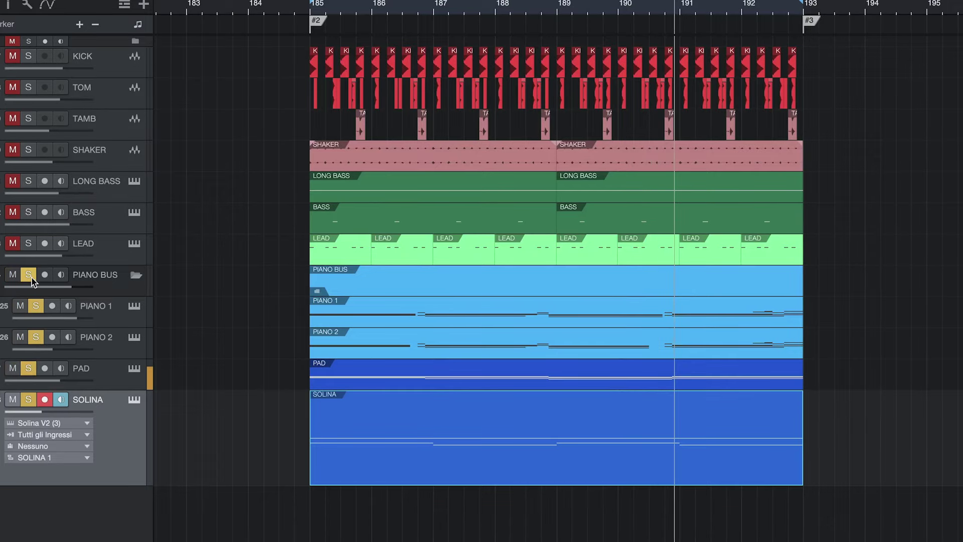
# Audition the shaker, long bass and bass together with the piano and pads by adding them to the solo group.
pyautogui.click(203, 381)
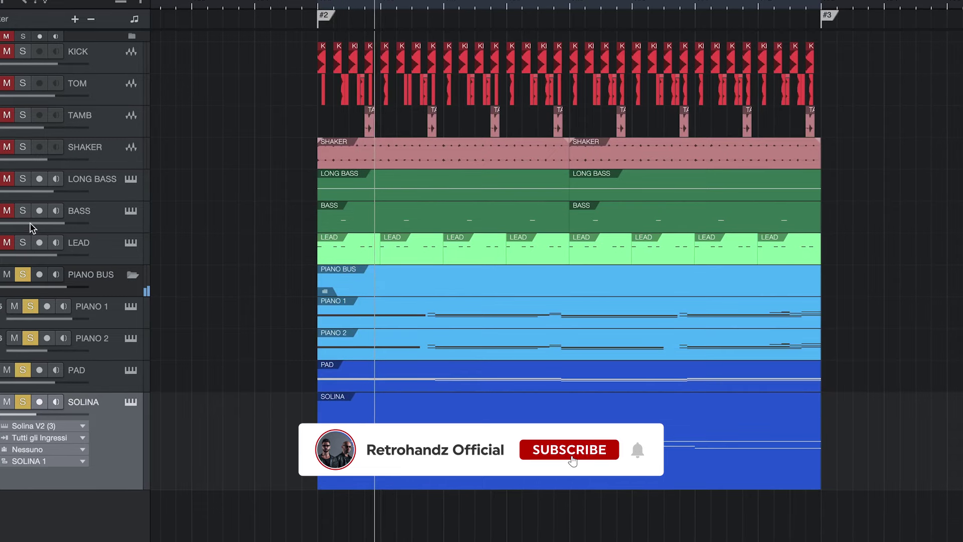
pyautogui.click(20, 146)
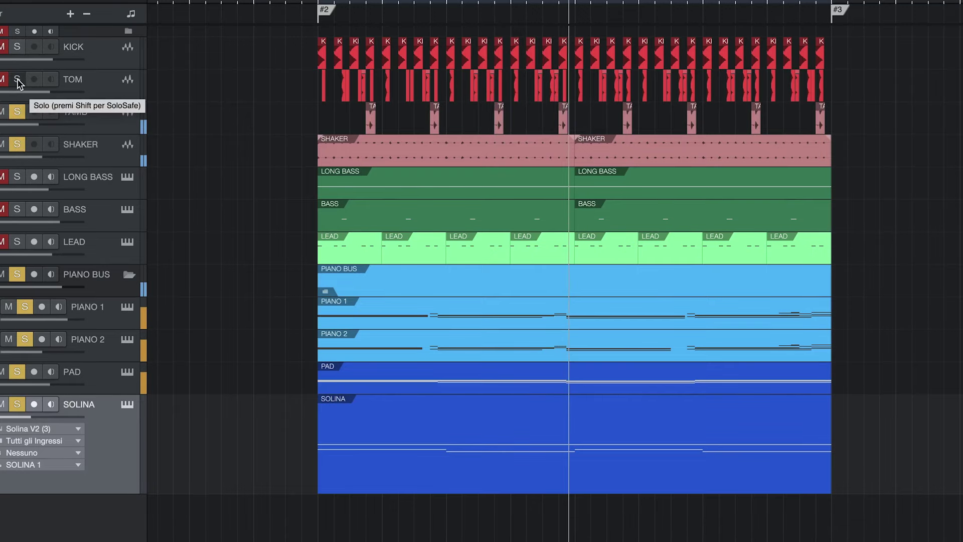
pyautogui.click(15, 177)
pyautogui.click(15, 209)
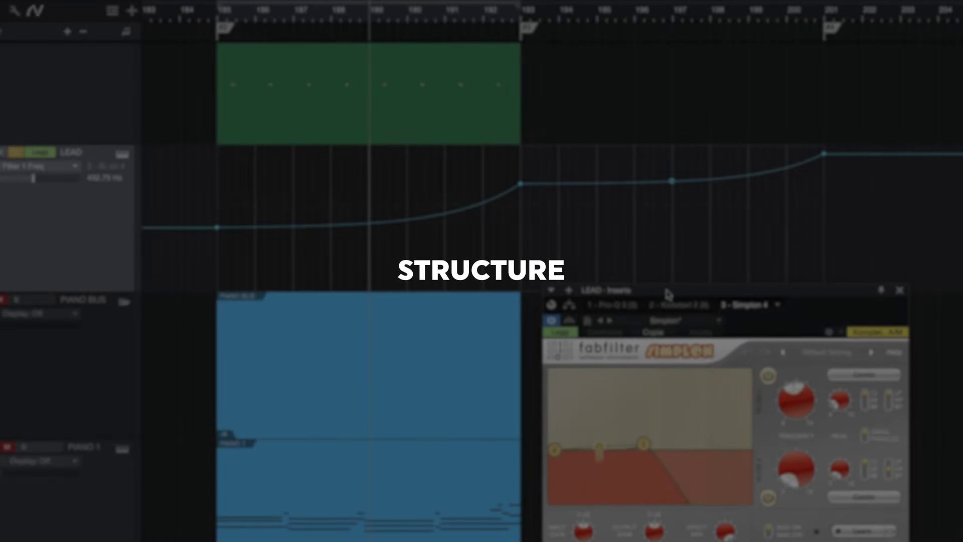
# Examine the LEAD's Simplon Filter 1 Freq automation across bars 185 to 201 against its repeated events, and close the filter window.
pyautogui.moveTo(667, 294); pyautogui.dragTo(637, 229)
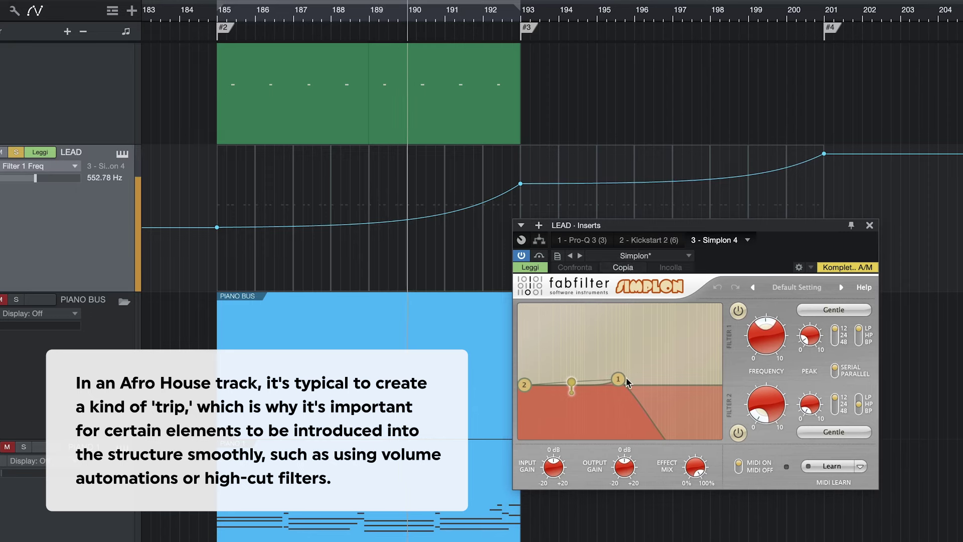
pyautogui.moveTo(648, 229)
pyautogui.mouseDown()
pyautogui.moveTo(634, 235)
pyautogui.moveTo(648, 246)
pyautogui.mouseUp()
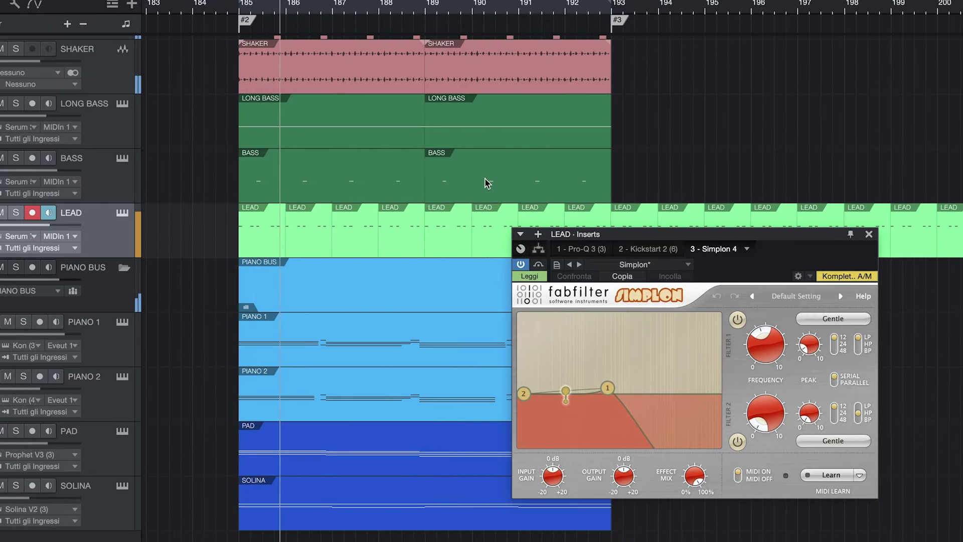
pyautogui.press('a')
pyautogui.moveTo(398, 233)
pyautogui.hscroll(1, 398, 233)
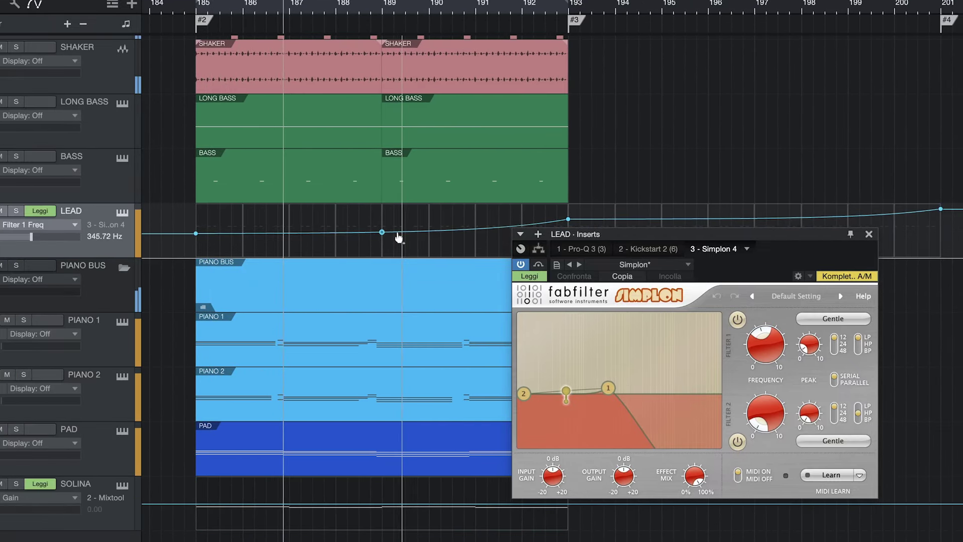
pyautogui.press('a')
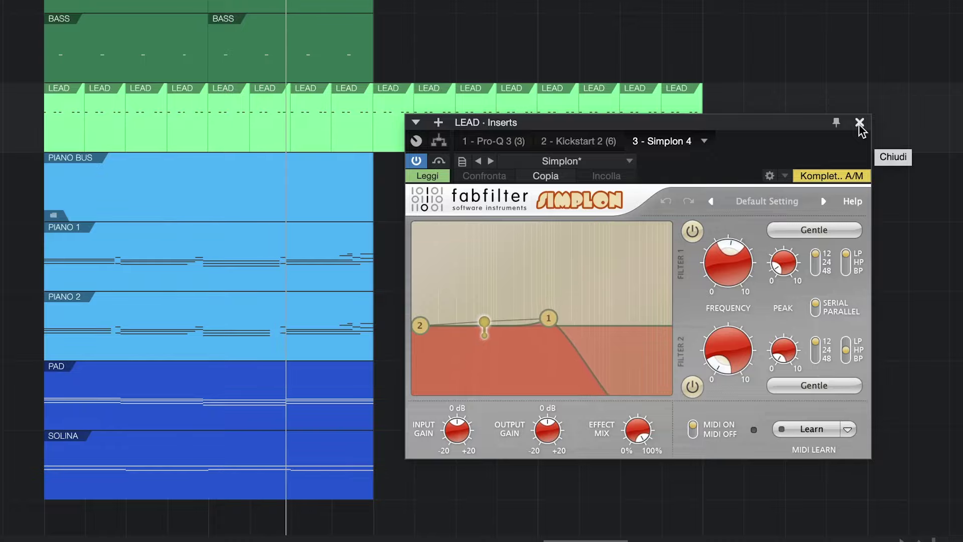
pyautogui.click(859, 123)
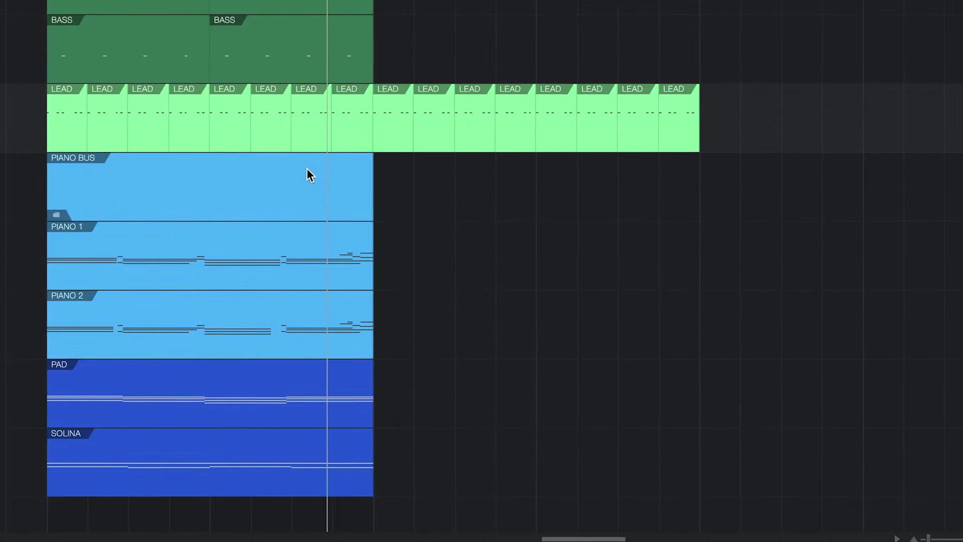
# Copy the drum, bass, piano and pad events of bars 185 to 192 into bars 193 to 200.
pyautogui.scroll(5, 307, 167)
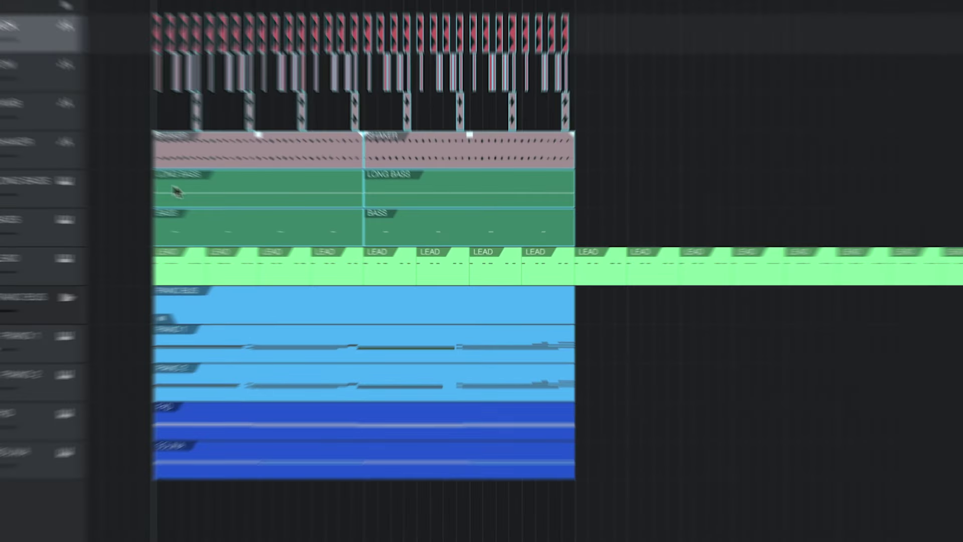
pyautogui.moveTo(176, 192); pyautogui.dragTo(591, 196)
pyautogui.moveTo(614, 479); pyautogui.dragTo(155, 307)
pyautogui.moveTo(220, 304); pyautogui.dragTo(602, 326)
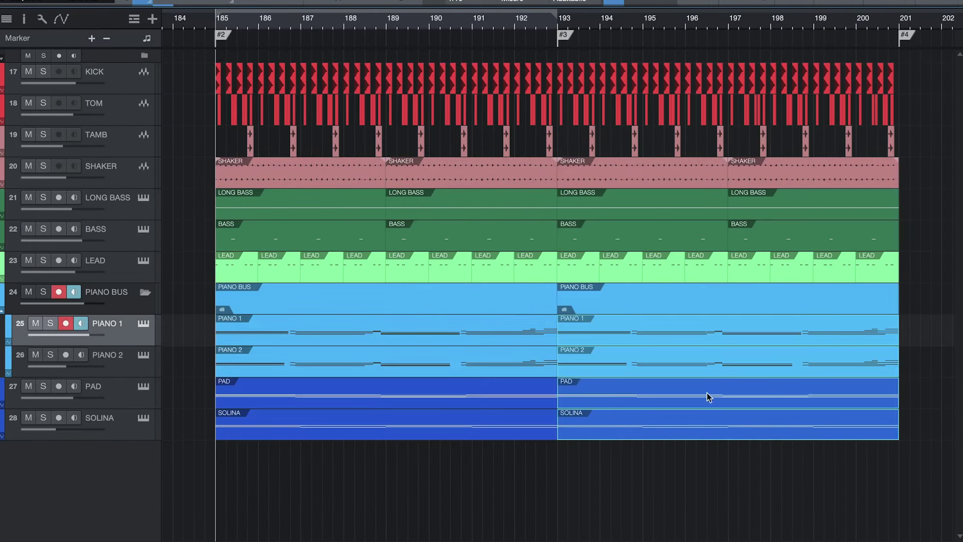
# In the PIANO 1 part at bar 193, copy the first chord's C 3 and A 2 and the second chord's B 2 and G 2 up an octave.
pyautogui.doubleClick(520, 321)
pyautogui.scroll(5, 520, 321)
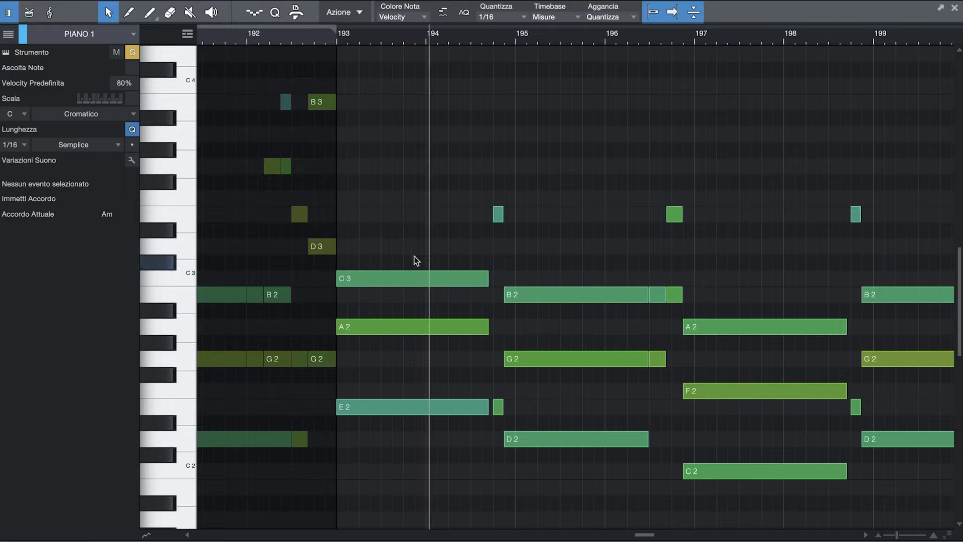
pyautogui.moveTo(424, 245); pyautogui.dragTo(353, 132)
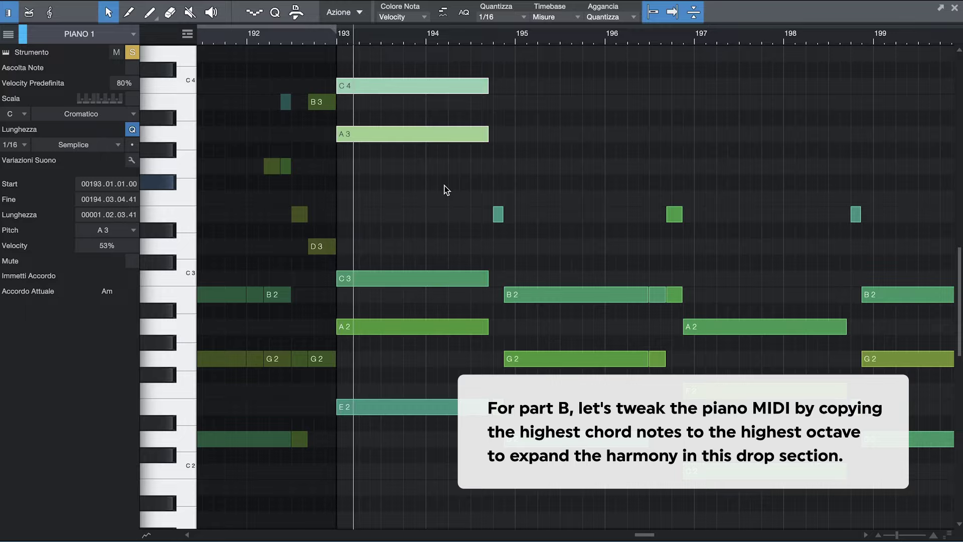
pyautogui.moveTo(582, 251); pyautogui.dragTo(537, 351)
pyautogui.moveTo(532, 360); pyautogui.dragTo(527, 165)
# Copy A 2 and F 2 of the third chord and B 2 and G 2 of the fourth chord up an octave in PIANO 1.
pyautogui.scroll(3, 709, 291)
pyautogui.hscroll(3, 709, 291)
pyautogui.moveTo(577, 296); pyautogui.dragTo(531, 389)
pyautogui.moveTo(527, 394); pyautogui.dragTo(526, 199)
pyautogui.hscroll(5, 526, 199)
pyautogui.moveTo(499, 256); pyautogui.dragTo(457, 171)
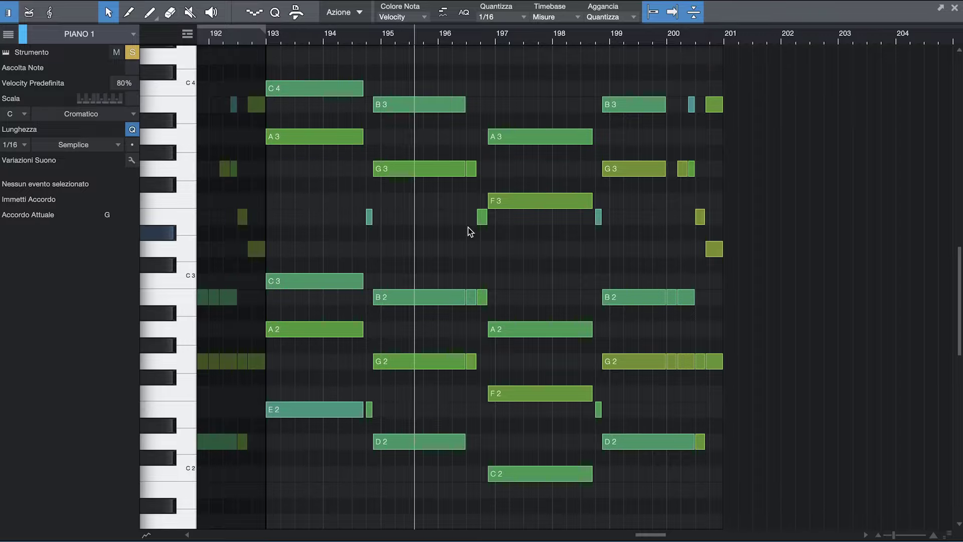
pyautogui.scroll(3, 468, 227)
pyautogui.hscroll(-2, 468, 228)
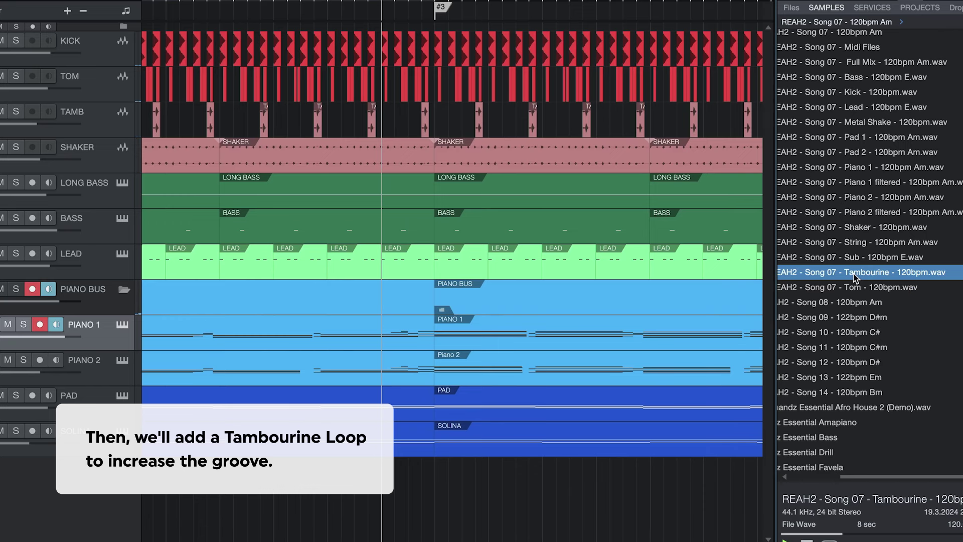
# Place the REAH2 - Song 07 - Tambourine loop at bar 193 on a track below SHAKER and duplicate it to fill the section.
pyautogui.moveTo(470, 487); pyautogui.dragTo(469, 486)
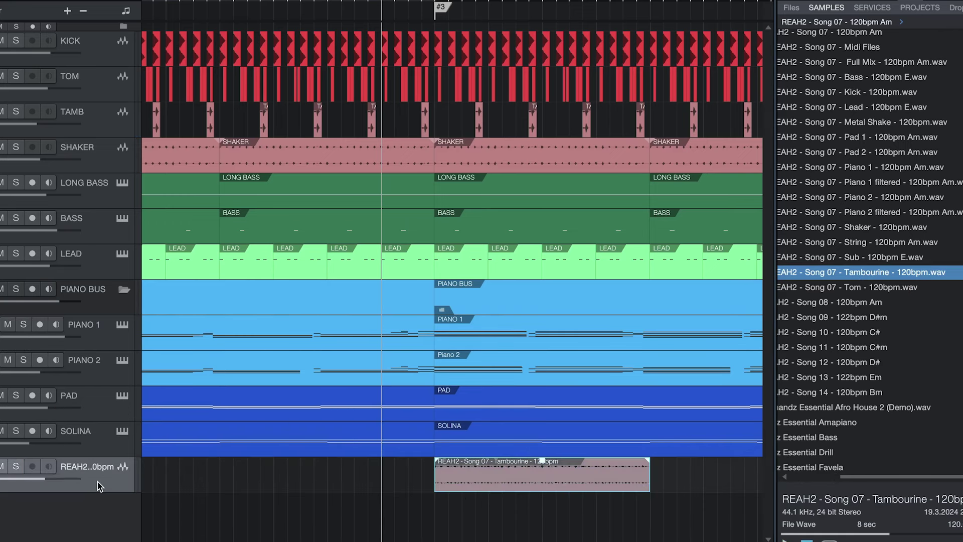
pyautogui.moveTo(96, 210); pyautogui.dragTo(90, 173)
pyautogui.hscroll(3, 533, 232)
pyautogui.press('d')
pyautogui.scroll(-2, 496, 211)
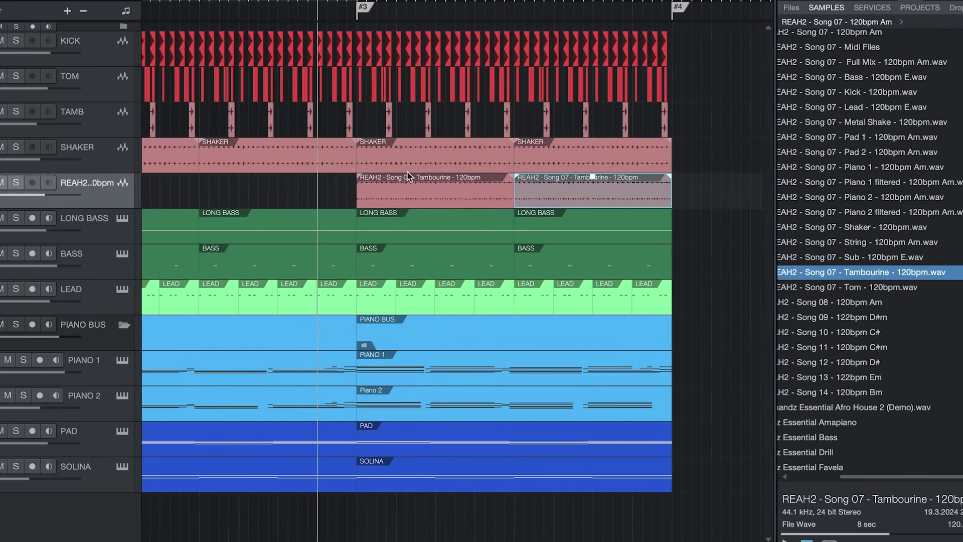
# Play back the section with the tambourine loop and hide the sample browser.
pyautogui.hscroll(-2, 412, 174)
pyautogui.click(420, 177)
pyautogui.press('space')
pyautogui.press('F5')
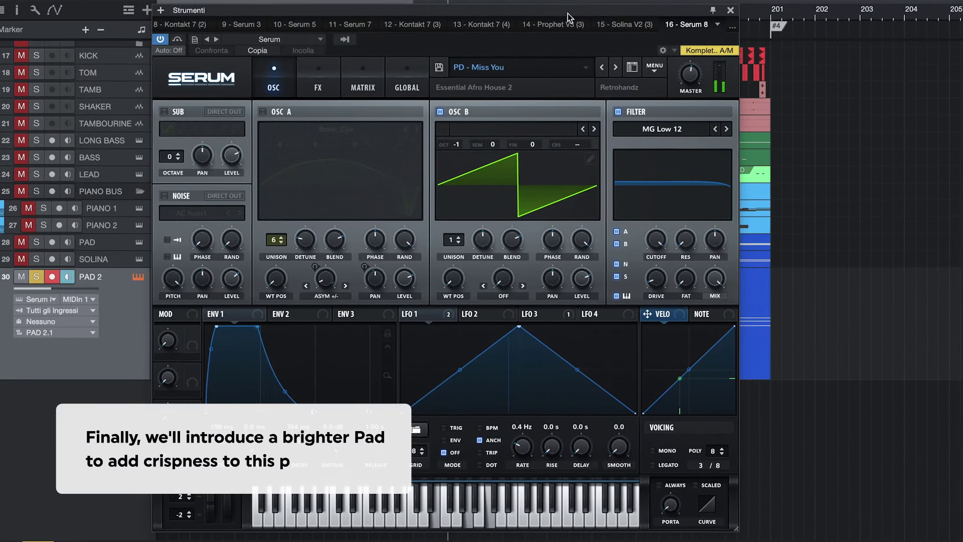
# Review PAD 2's chord notes in bars 193 to 200 and boost band 6 by 5.8 dB at 3018 Hz in its REQ 6.
pyautogui.click(734, 9)
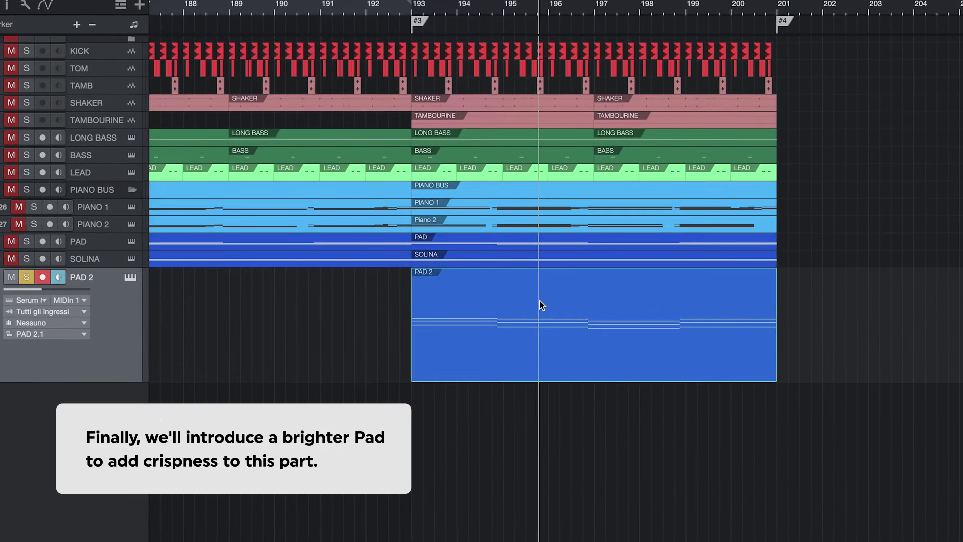
pyautogui.doubleClick(540, 302)
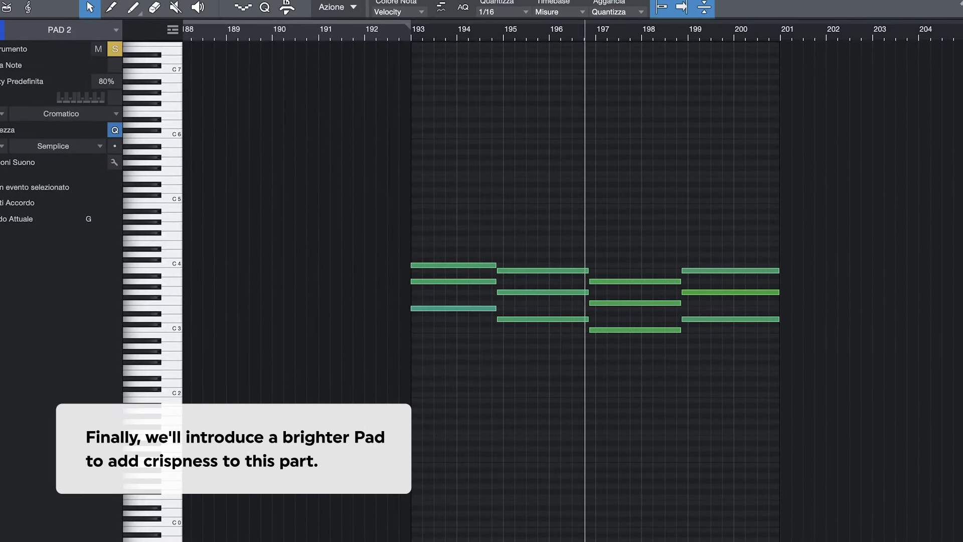
pyautogui.press('F11')
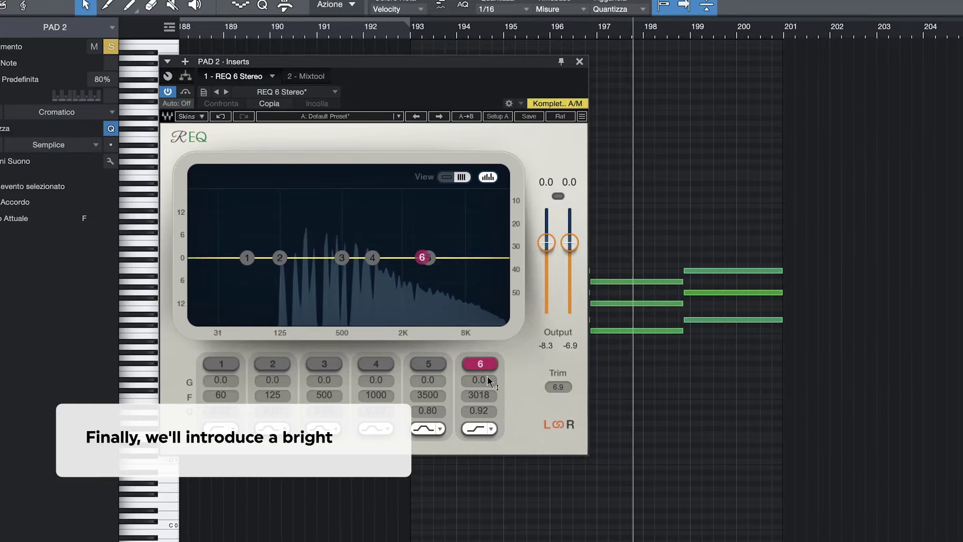
pyautogui.moveTo(484, 378); pyautogui.dragTo(485, 345)
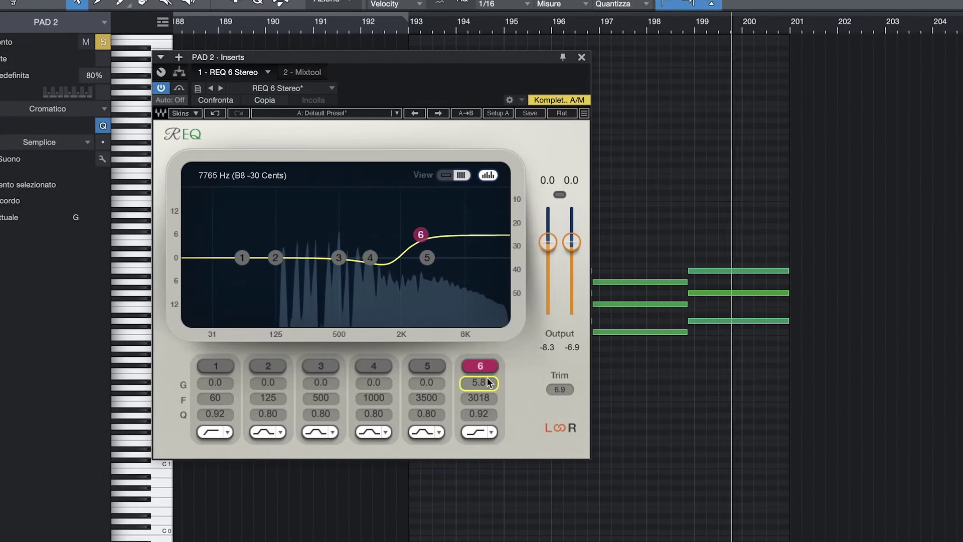
pyautogui.click(582, 56)
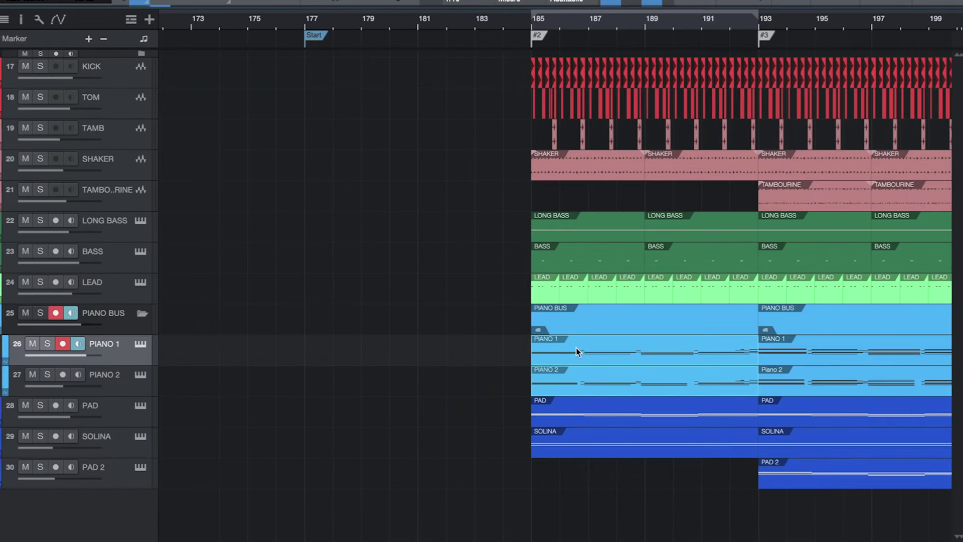
# Copy the piano parts from bar 185 to the Start marker at bar 177 and bring up Simplon on the PIANO BUS.
pyautogui.moveTo(576, 348); pyautogui.dragTo(363, 351)
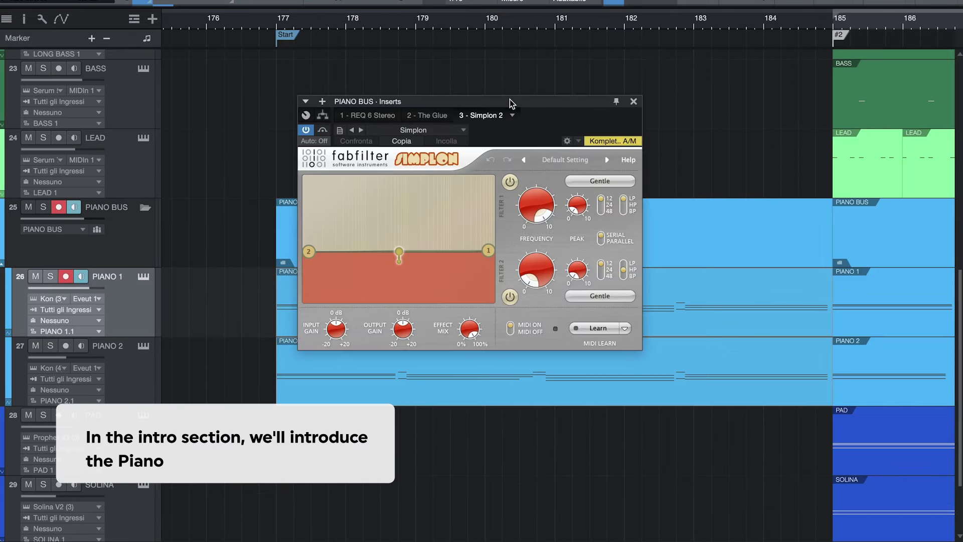
pyautogui.moveTo(513, 97); pyautogui.dragTo(670, 179)
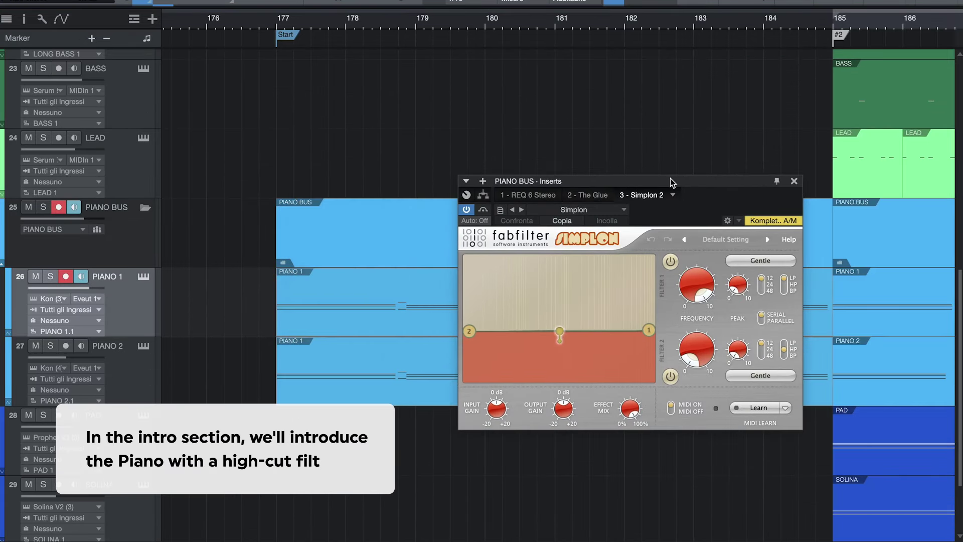
pyautogui.moveTo(593, 185); pyautogui.dragTo(781, 312)
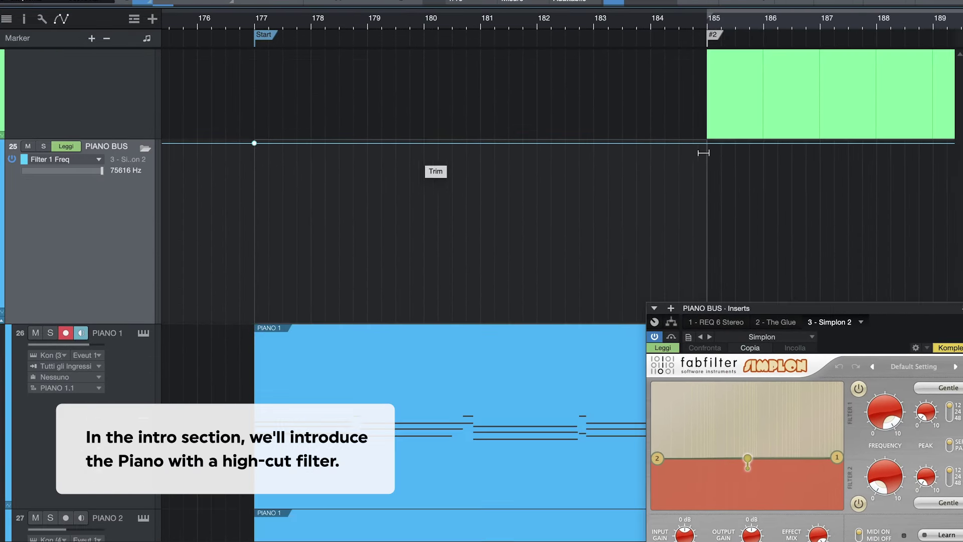
# Automate the PIANO BUS Simplon Filter 1 Freq to curve upward from about 370 Hz at bar 177, opening fully at bar 185.
pyautogui.moveTo(254, 143); pyautogui.dragTo(260, 243)
pyautogui.moveTo(704, 145); pyautogui.dragTo(709, 206)
pyautogui.moveTo(481, 223); pyautogui.dragTo(483, 246)
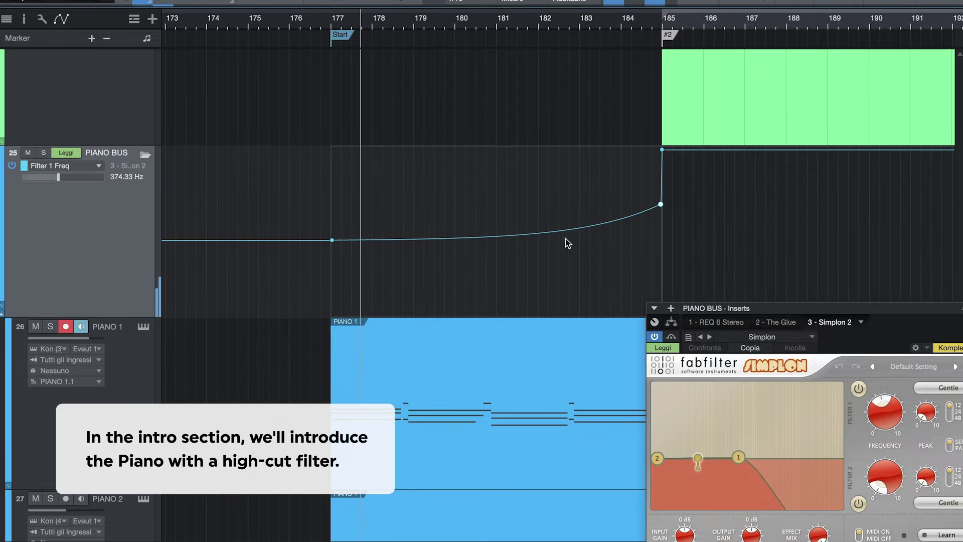
pyautogui.scroll(-4, 564, 241)
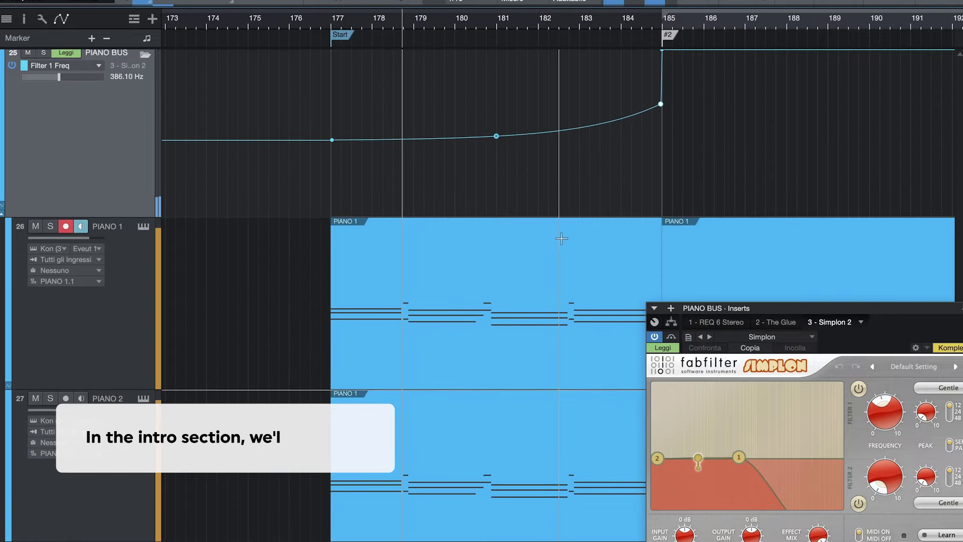
pyautogui.scroll(-4, 561, 238)
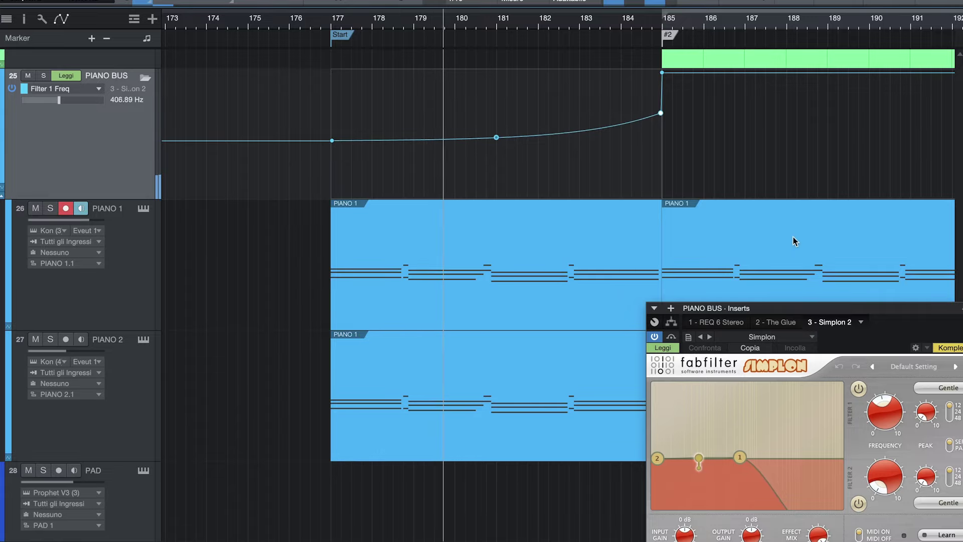
pyautogui.moveTo(921, 315); pyautogui.dragTo(850, 281)
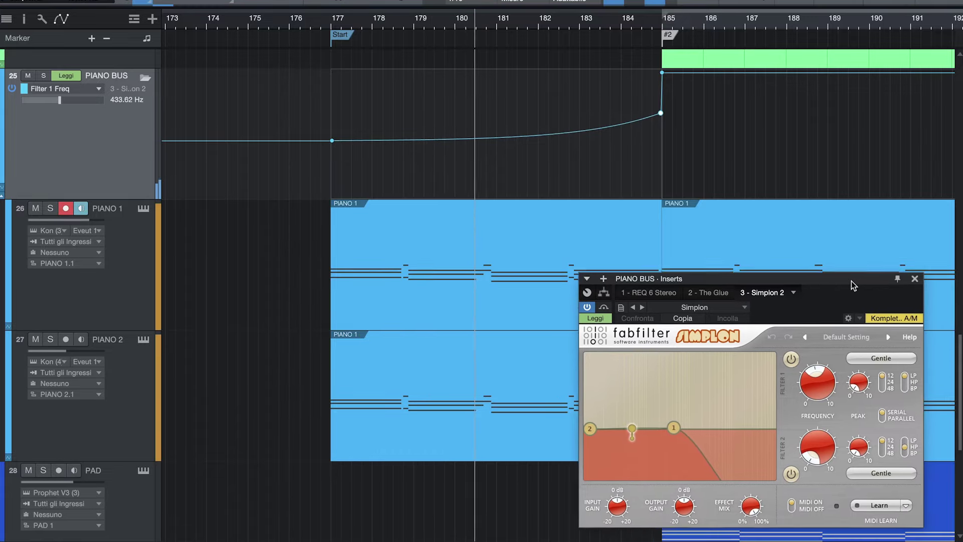
pyautogui.click(908, 276)
# Copy the KICK, TOM, TAMB, SHAKER, LONG BASS, PAD and SOLINA events of bars 185 to 192 into intro bars 177 to 184.
pyautogui.scroll(-2, 726, 137)
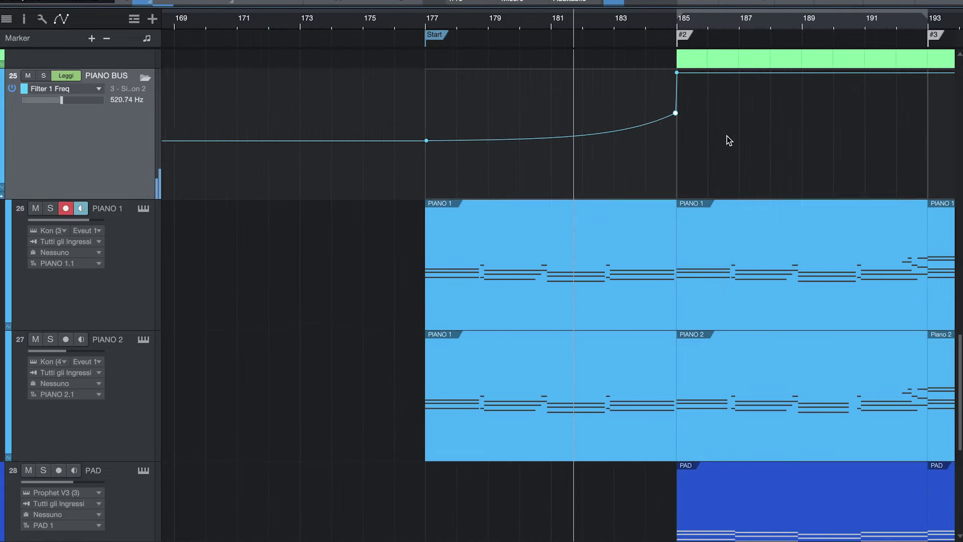
pyautogui.hscroll(1, 727, 137)
pyautogui.moveTo(408, 57); pyautogui.dragTo(674, 218)
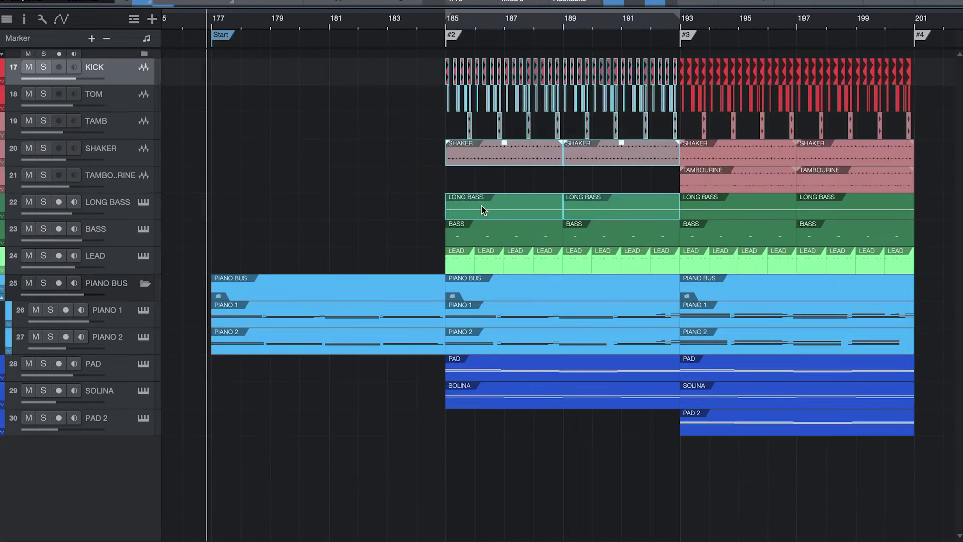
pyautogui.moveTo(483, 209); pyautogui.dragTo(271, 209)
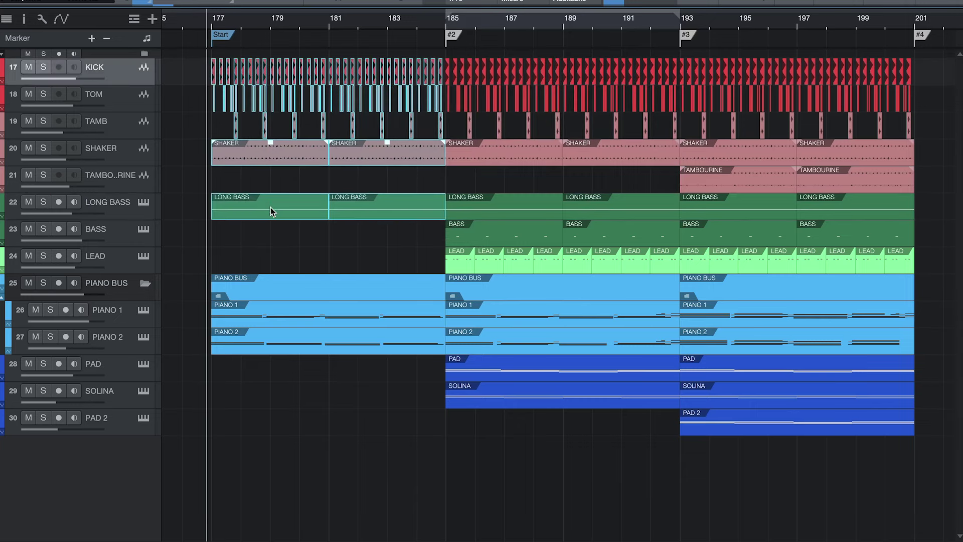
pyautogui.moveTo(534, 371); pyautogui.dragTo(301, 384)
pyautogui.moveTo(522, 399); pyautogui.dragTo(290, 400)
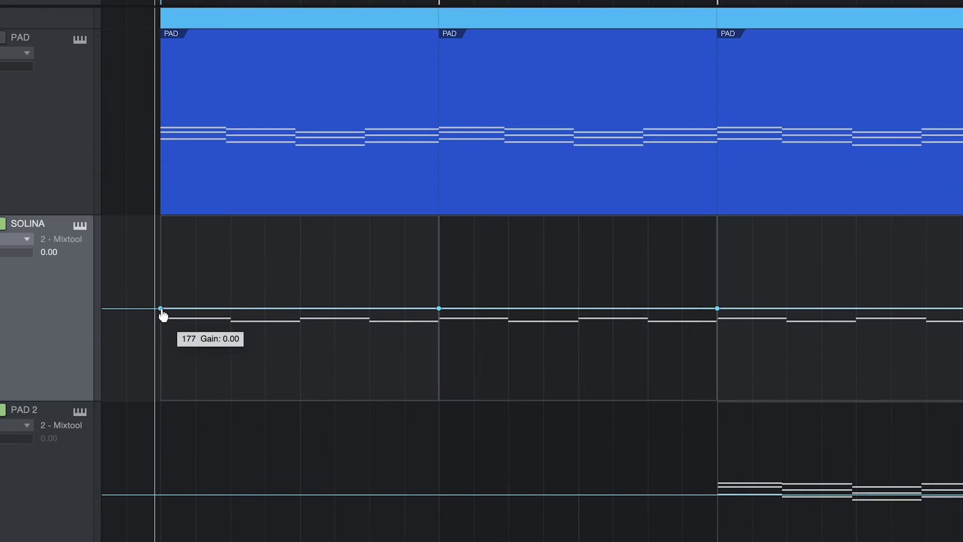
# Automate SOLINA's Mixtool Gain to rise gradually from about -22.5 at bar 177, with the bar 185 point lowered slightly below 0.
pyautogui.moveTo(161, 311); pyautogui.dragTo(160, 391)
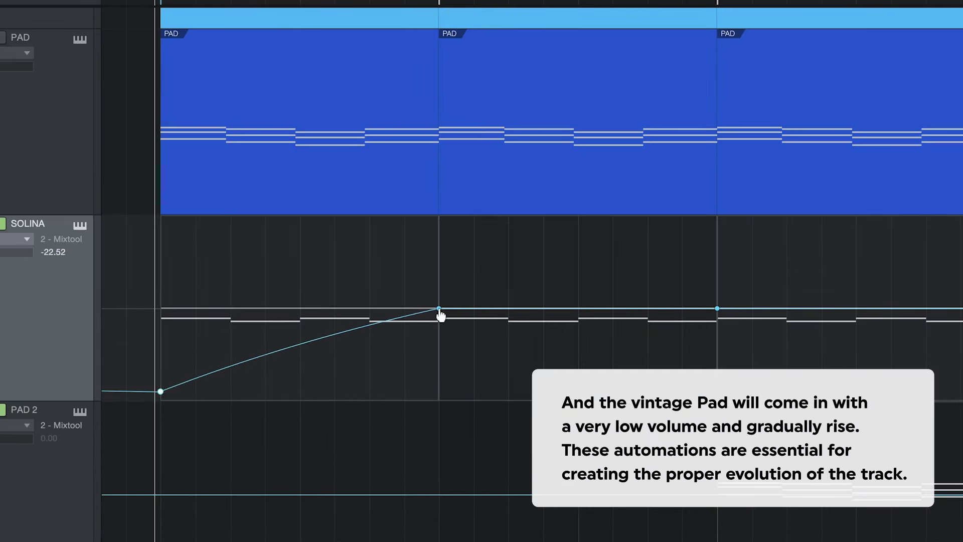
pyautogui.moveTo(440, 309); pyautogui.dragTo(440, 331)
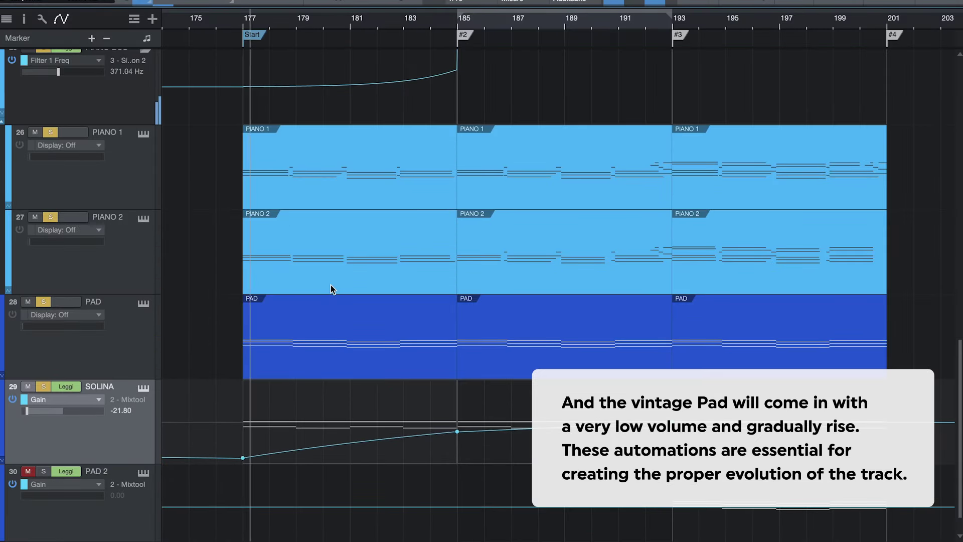
pyautogui.scroll(-1, 330, 293)
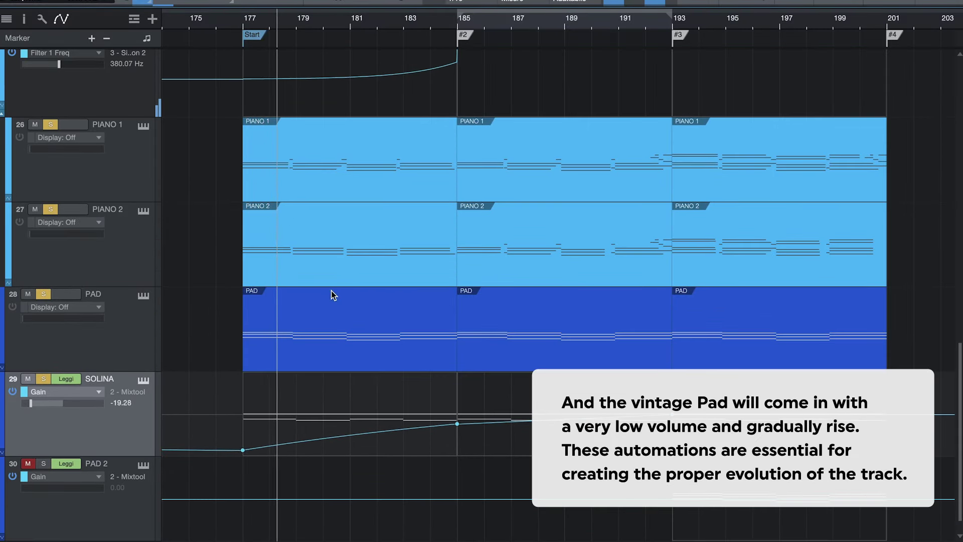
# Hide the track automation and review the full arrangement from the Start marker at bar 177 to marker #4 at bar 201.
pyautogui.press('a')
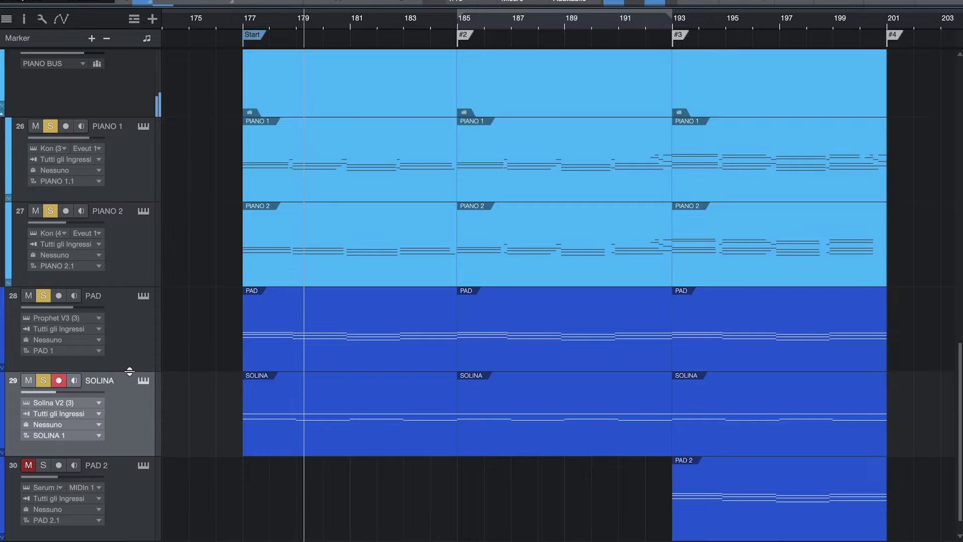
pyautogui.scroll(-4, 319, 345)
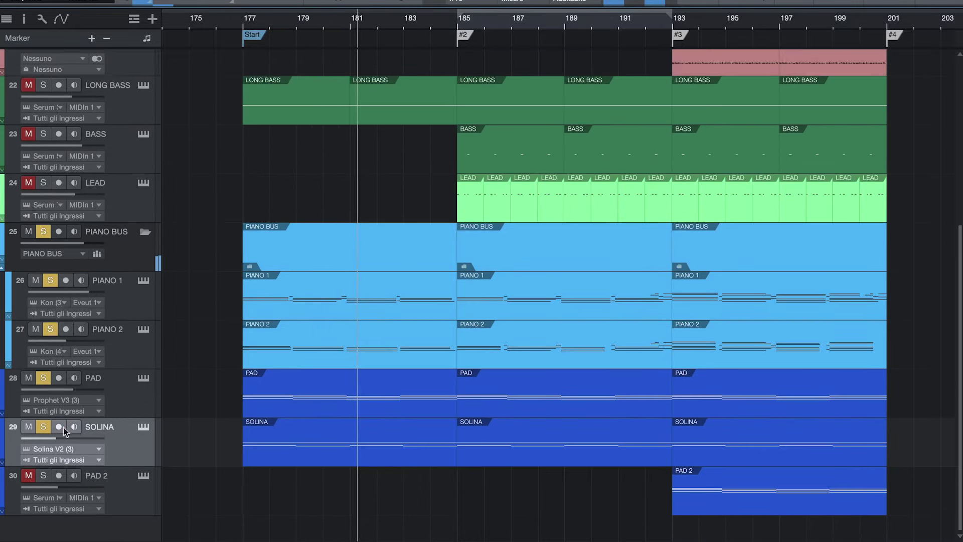
pyautogui.scroll(2, 190, 277)
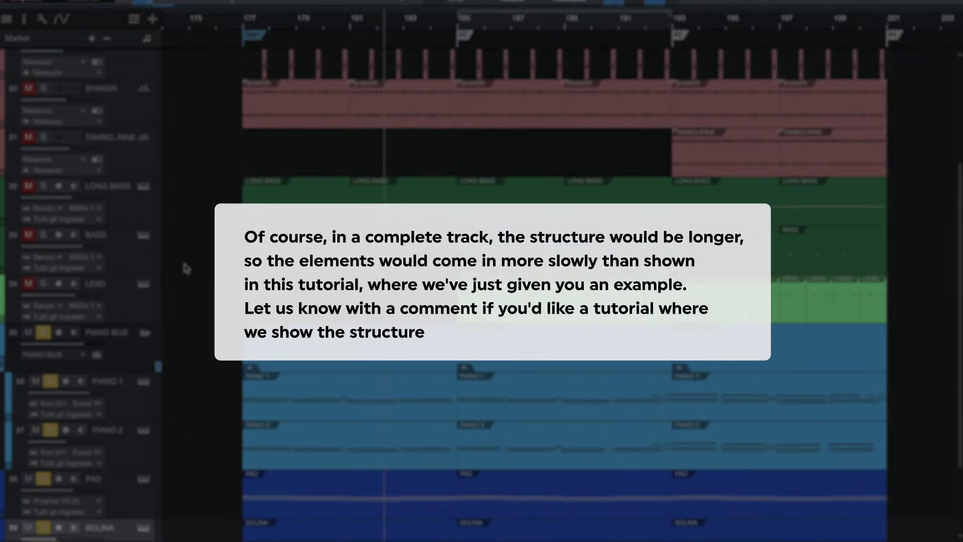
pyautogui.scroll(2, 44, 92)
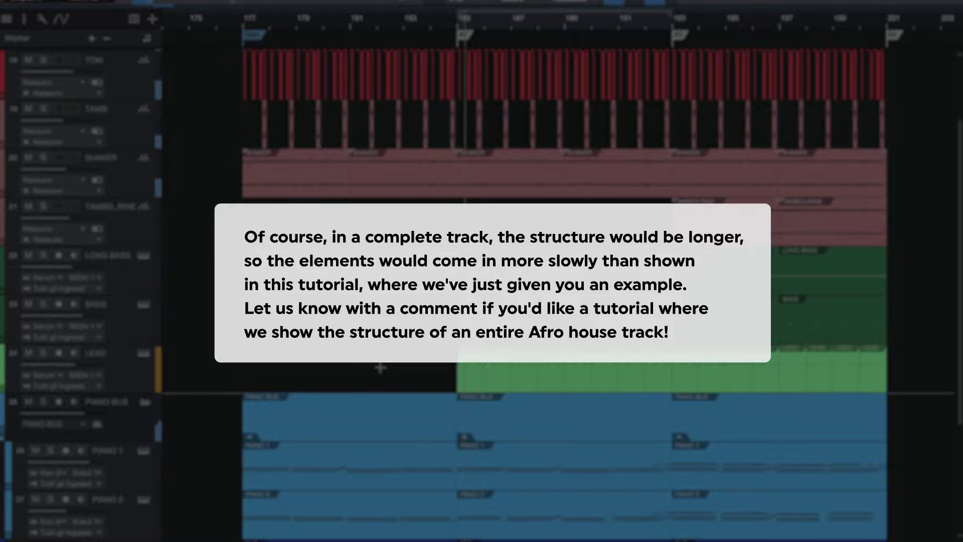
pyautogui.scroll(-3, 380, 368)
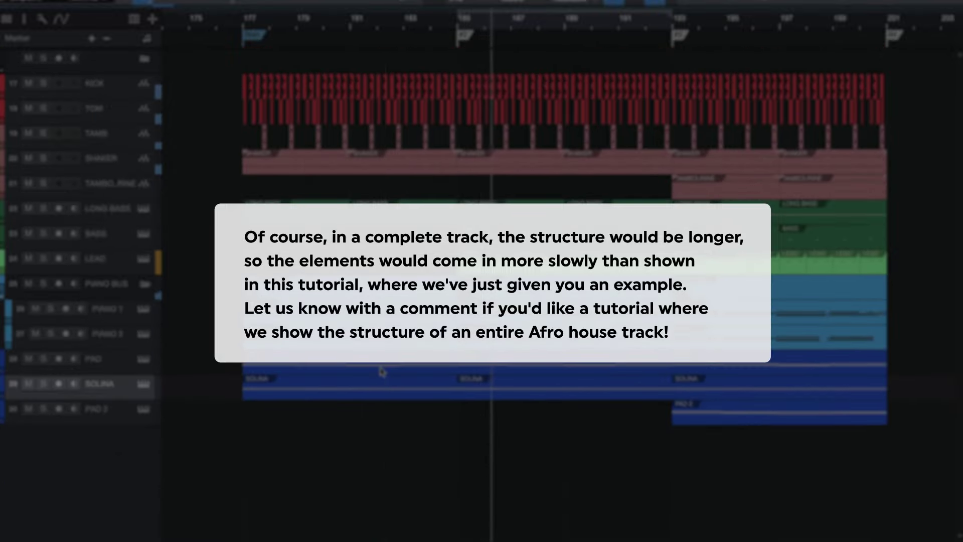
pyautogui.hscroll(2, 381, 368)
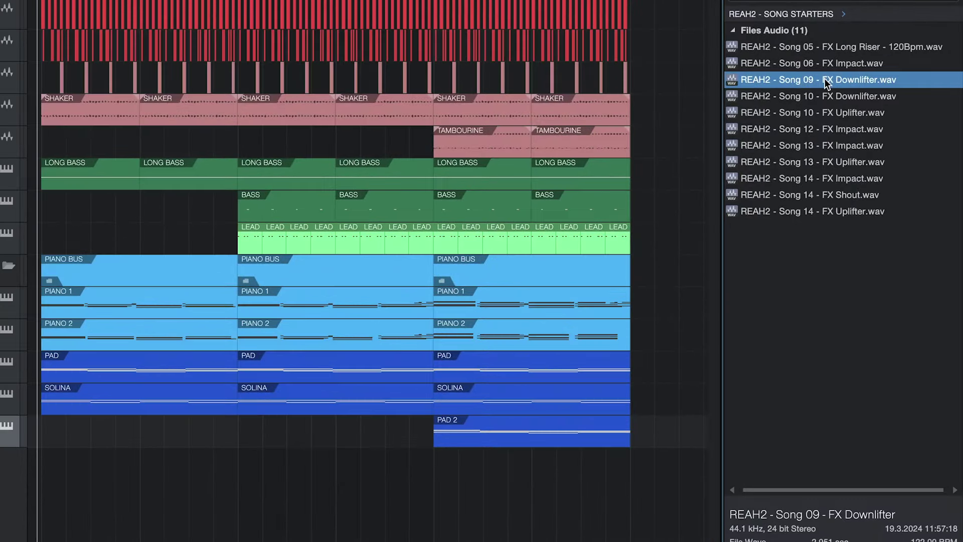
# Place REAH2 - Song 09 - FX Downlifter.wav at bar 193 below PAD 2, and Song 13 - FX Uplifter.wav beneath it just before bar 193.
pyautogui.moveTo(826, 83); pyautogui.dragTo(471, 476)
pyautogui.click(819, 165)
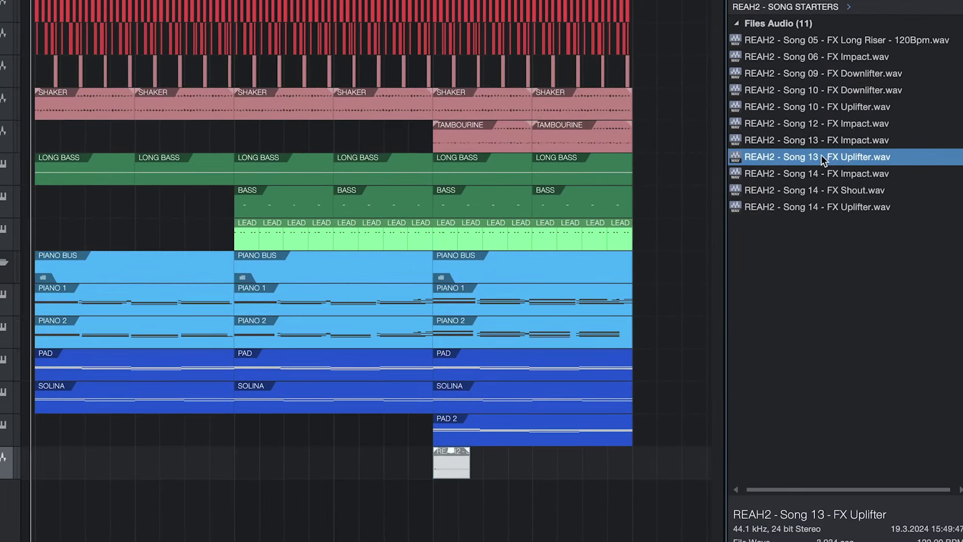
pyautogui.moveTo(819, 165); pyautogui.dragTo(409, 521)
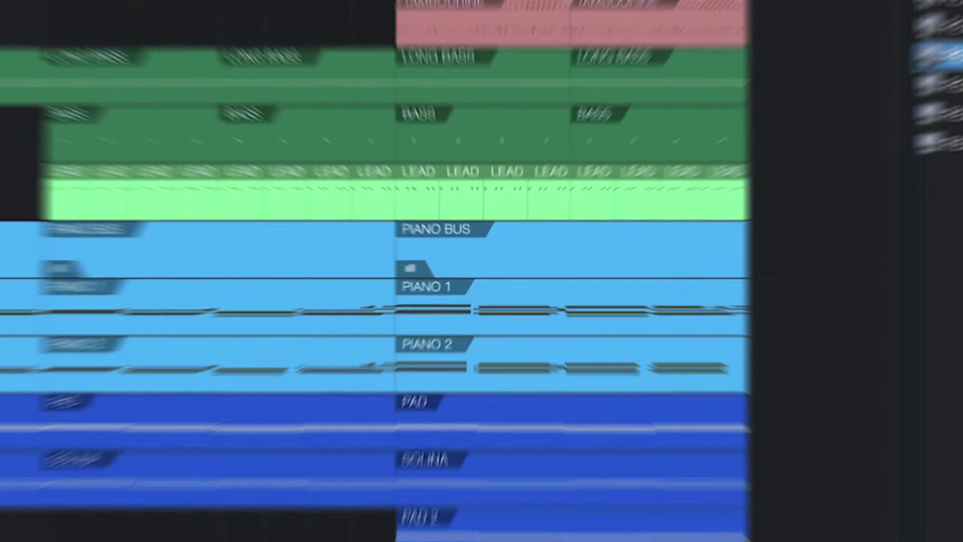